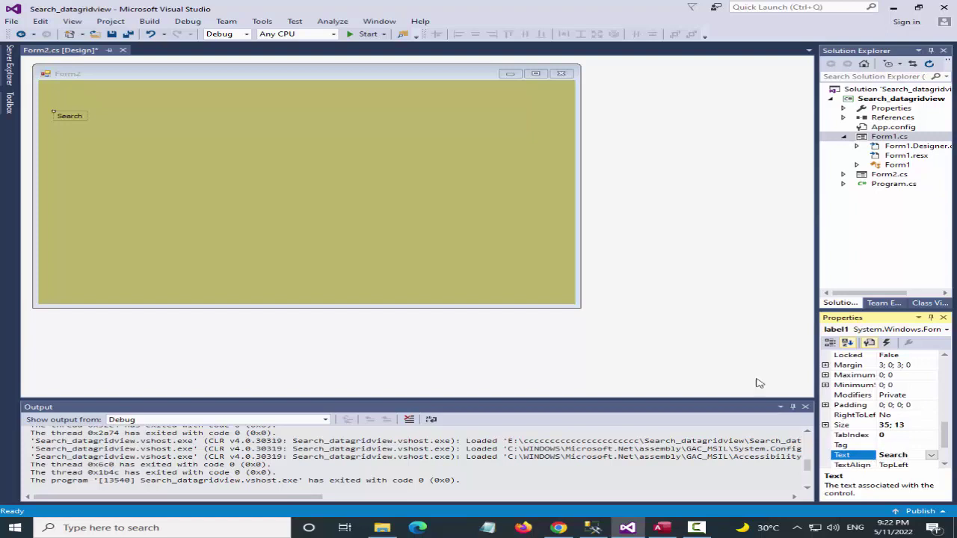
Set the Search label's font to size 12 and bold
scroll(916, 404, up, 6)
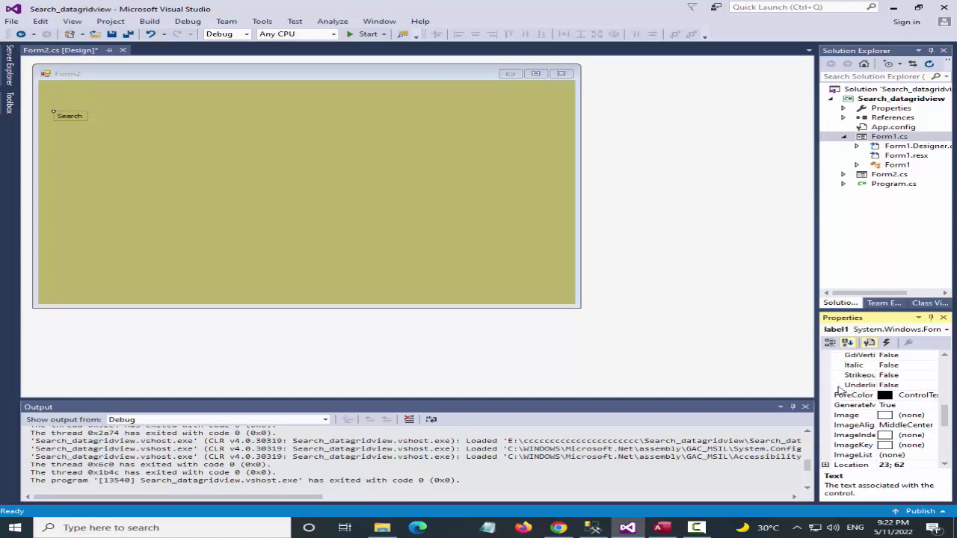
scroll(859, 385, up, 2)
double_click(890, 376)
text(1)
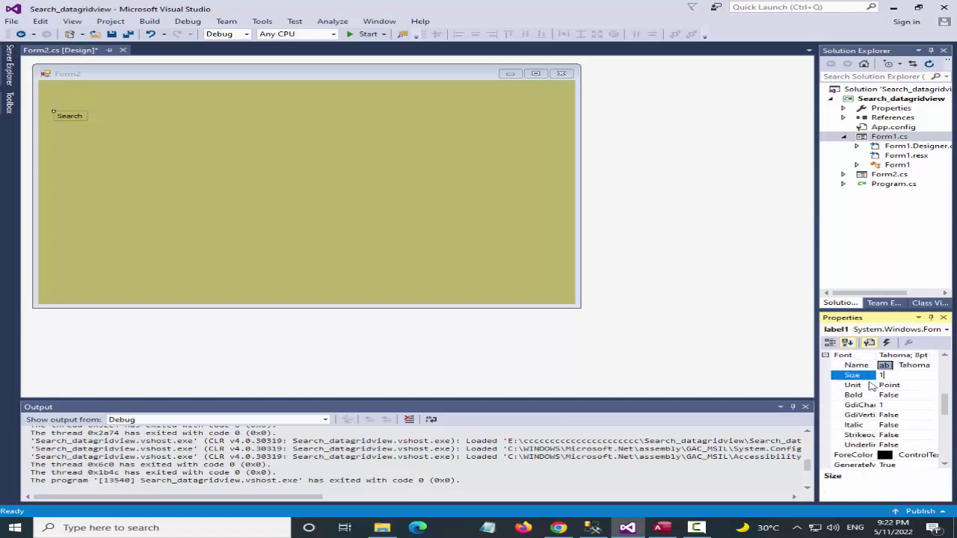
text(2)
click(916, 397)
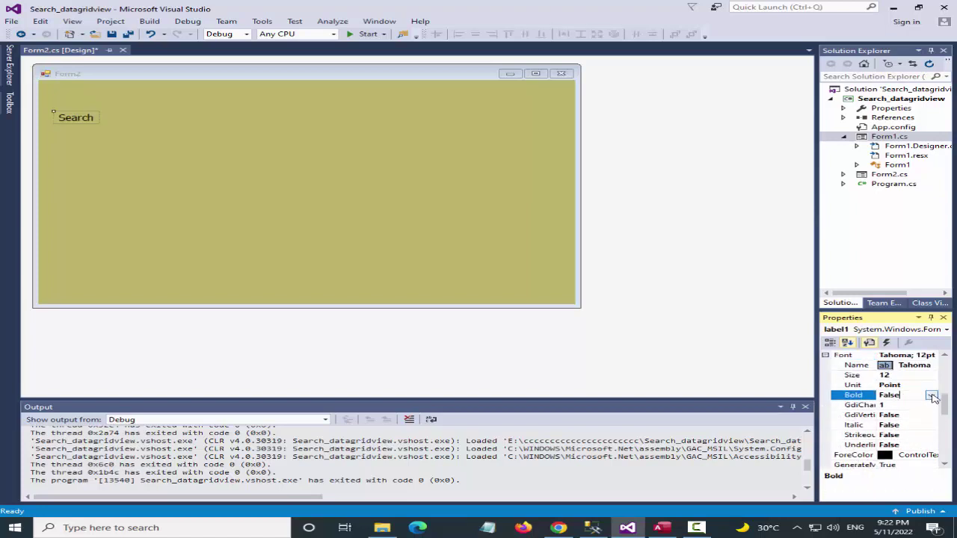
click(931, 394)
click(904, 409)
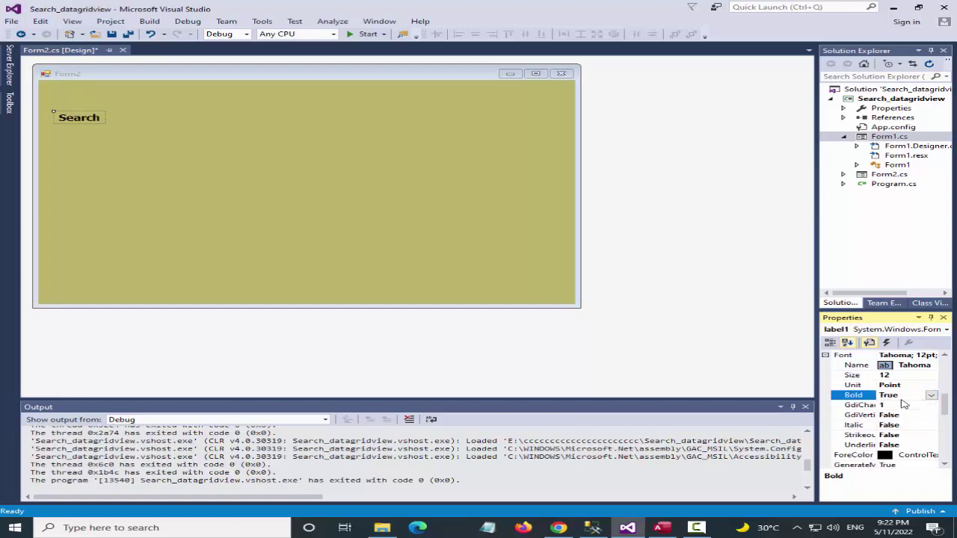
Add a TextBox to the right of the Search label on Form2 and widen it to about 162 pixels
click(10, 103)
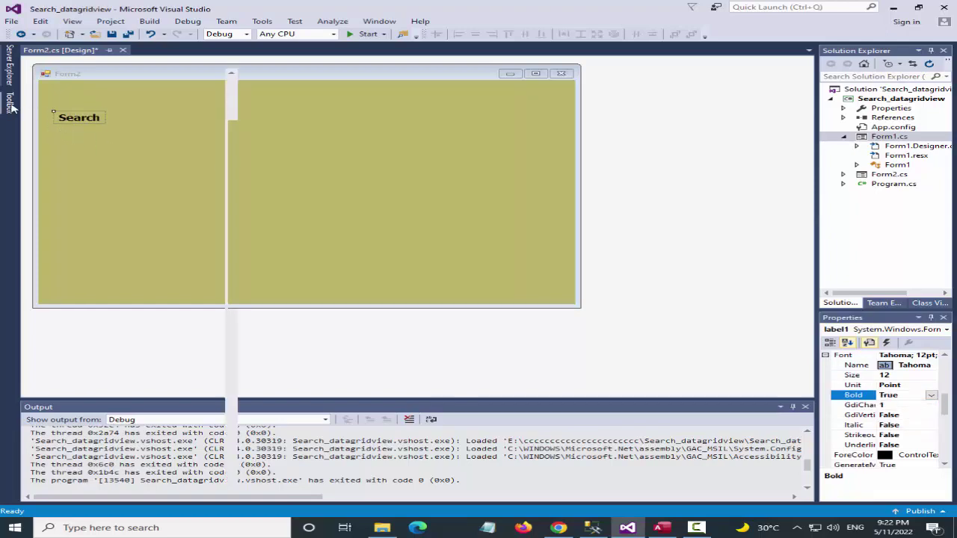
scroll(142, 225, down, 9)
scroll(146, 228, down, 1)
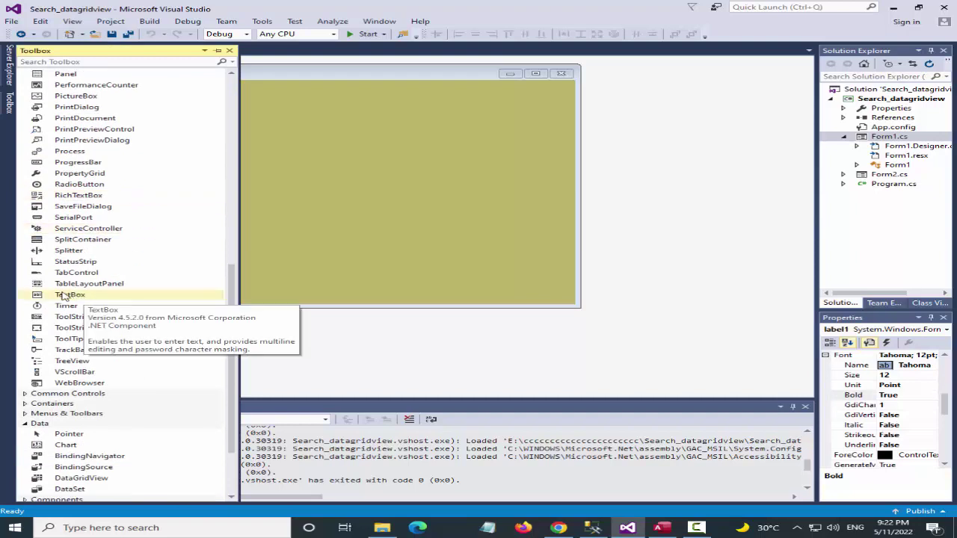
drag(63, 295, 316, 182)
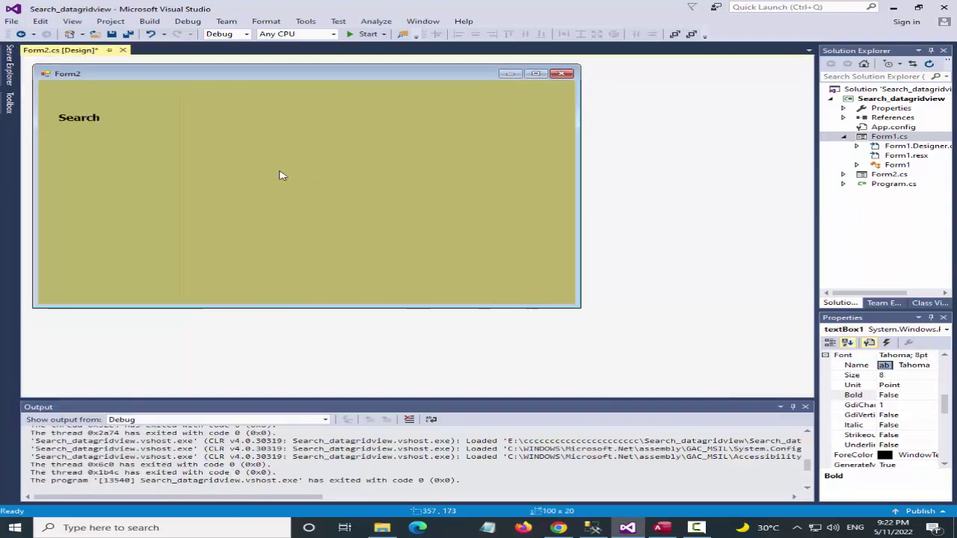
drag(222, 149, 230, 118)
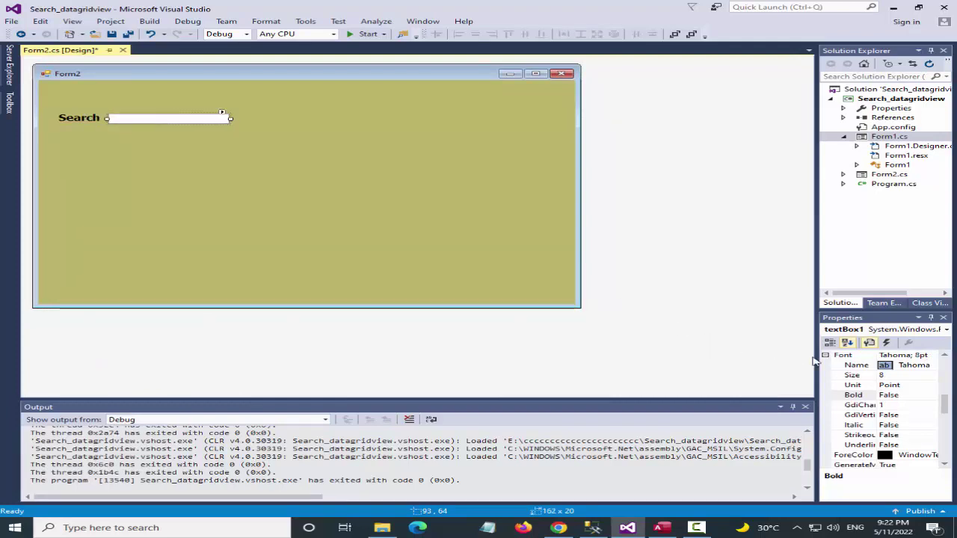
Set the text box's font size to 12 and align its text baseline with the Search label
click(856, 374)
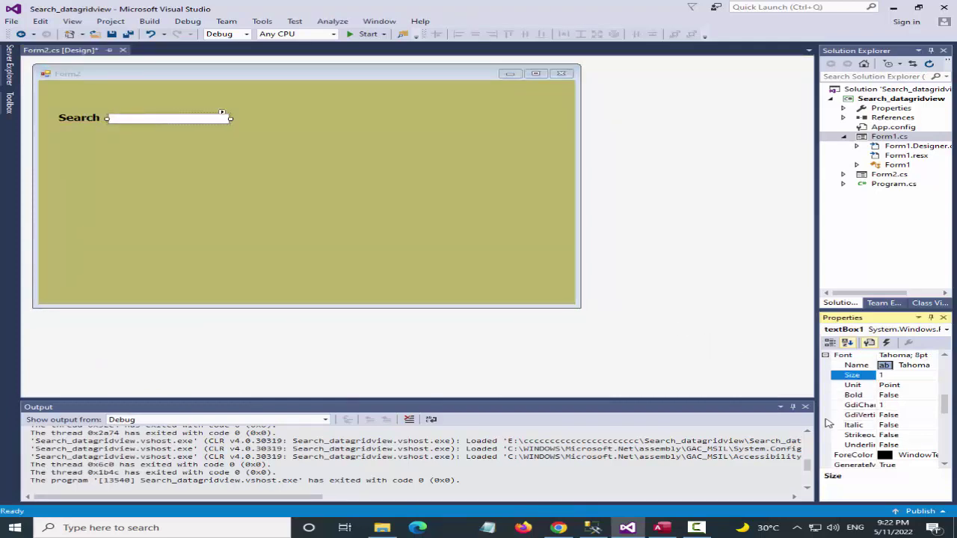
text(12)
key(Return)
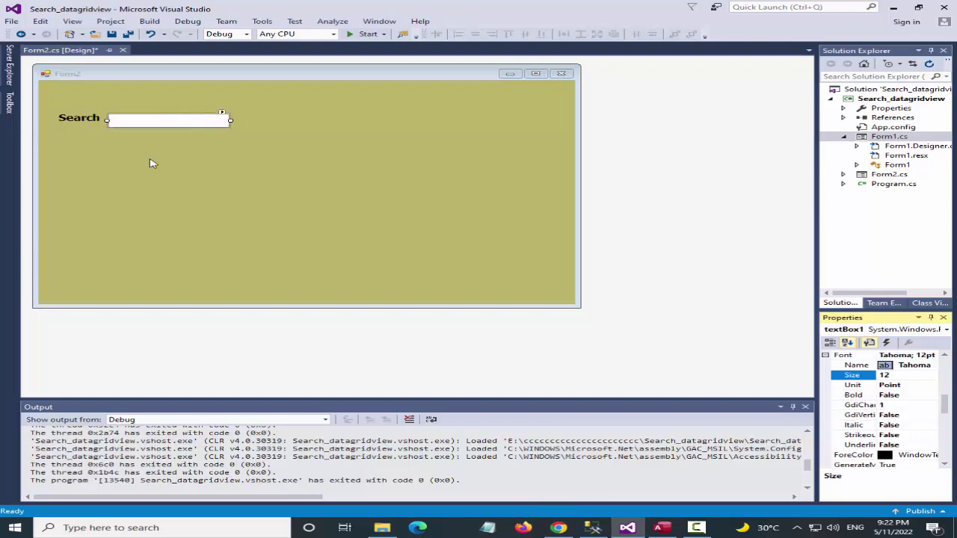
click(171, 125)
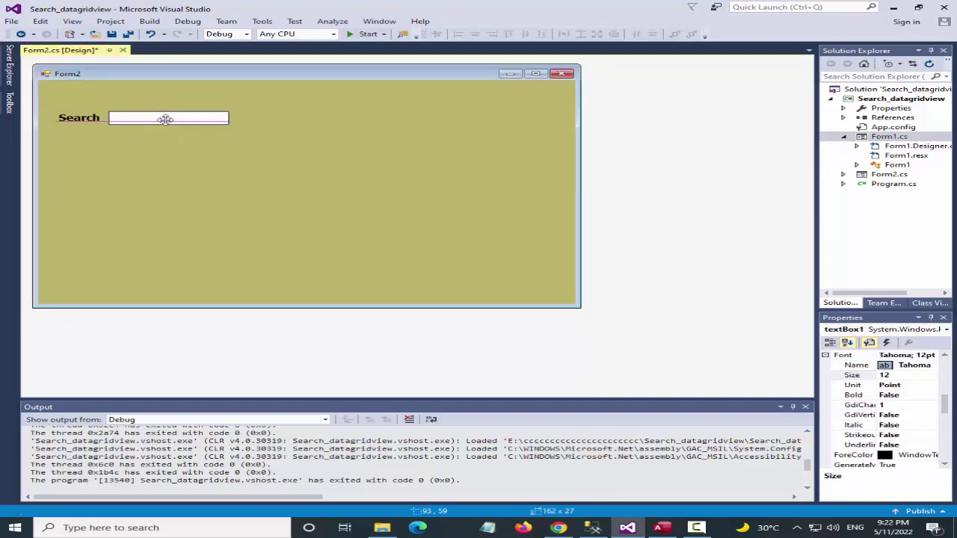
Add a DataGridView below the search box and enlarge it to about 677 x 323 pixels to fill the form
click(12, 105)
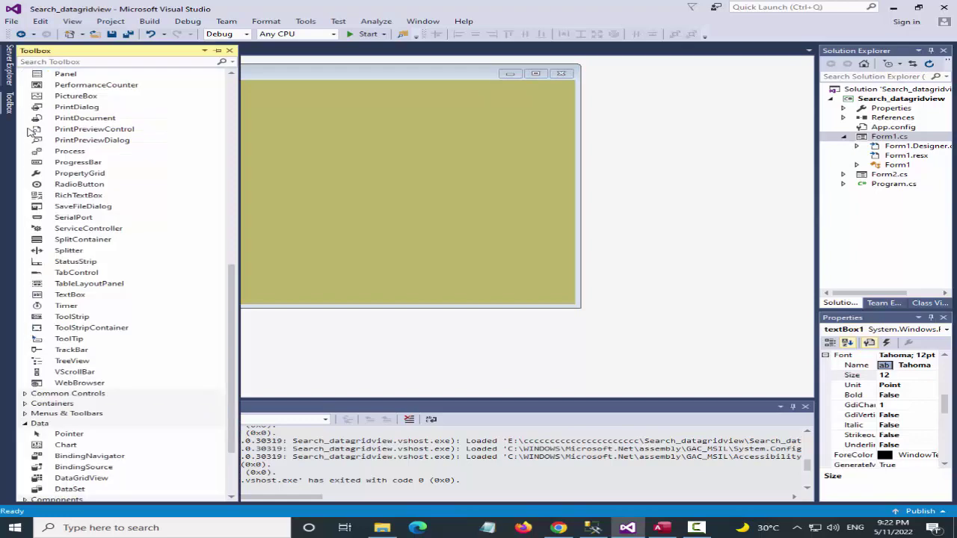
scroll(41, 139, up, 10)
scroll(42, 138, up, 3)
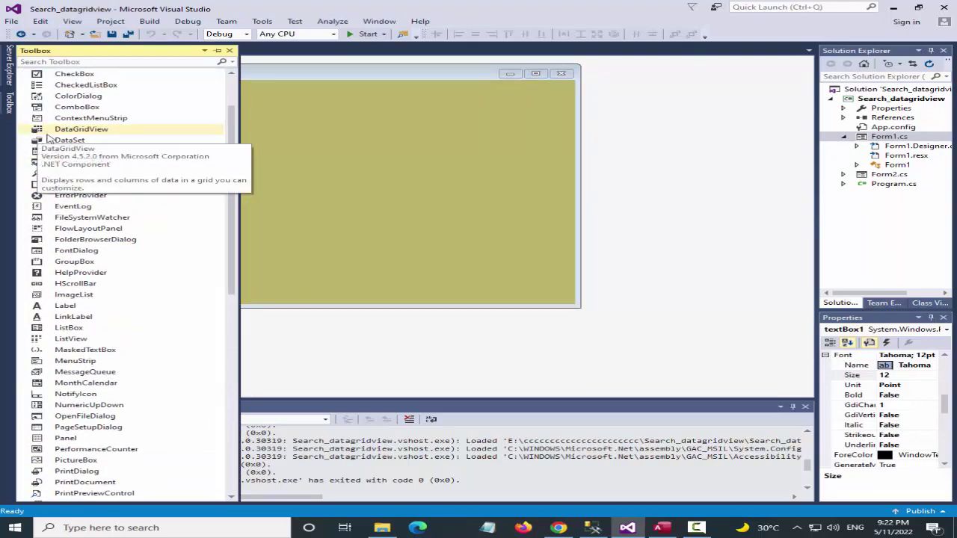
drag(79, 131, 312, 152)
drag(374, 174, 124, 156)
drag(217, 166, 554, 178)
drag(313, 208, 268, 297)
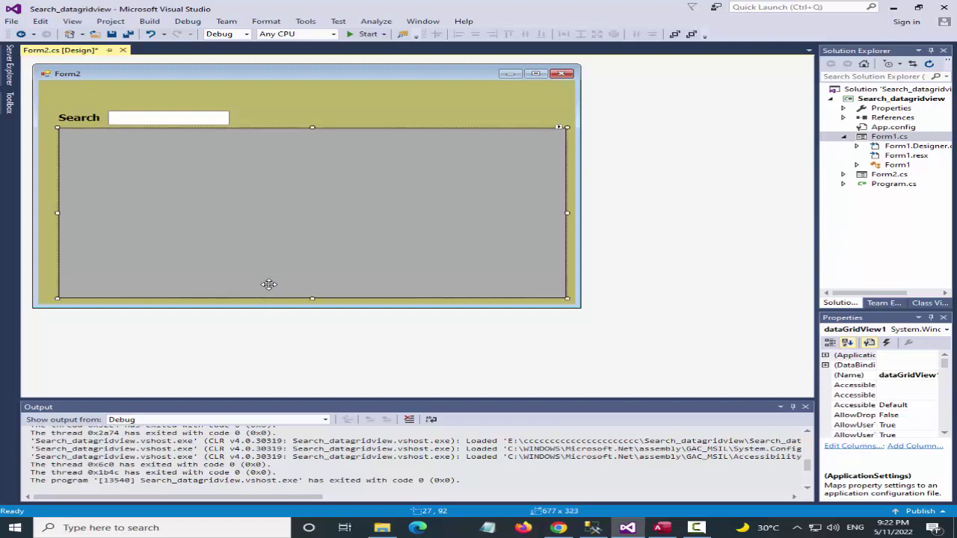
Switch to the Database7 database in Access and examine the records in the sports, hobbies, countries and reg tables
click(661, 528)
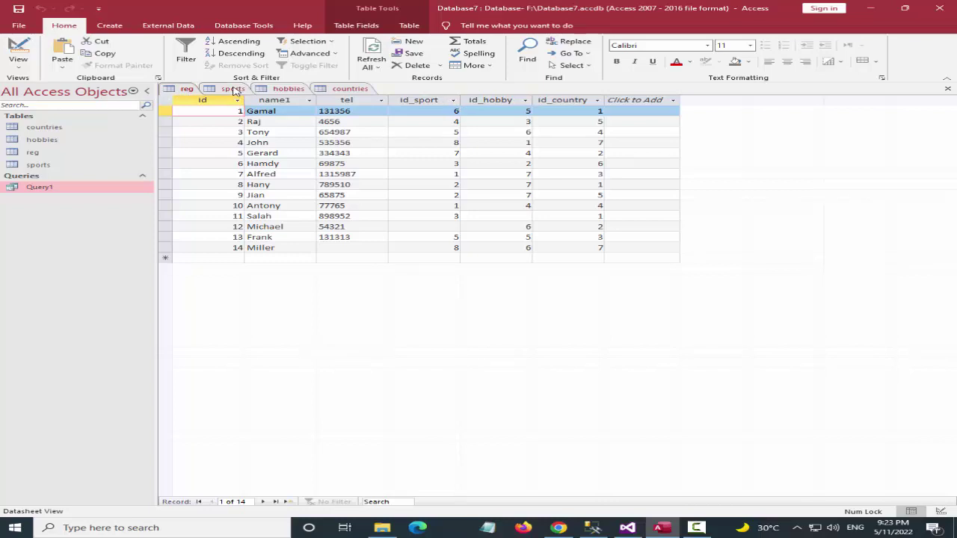
click(234, 89)
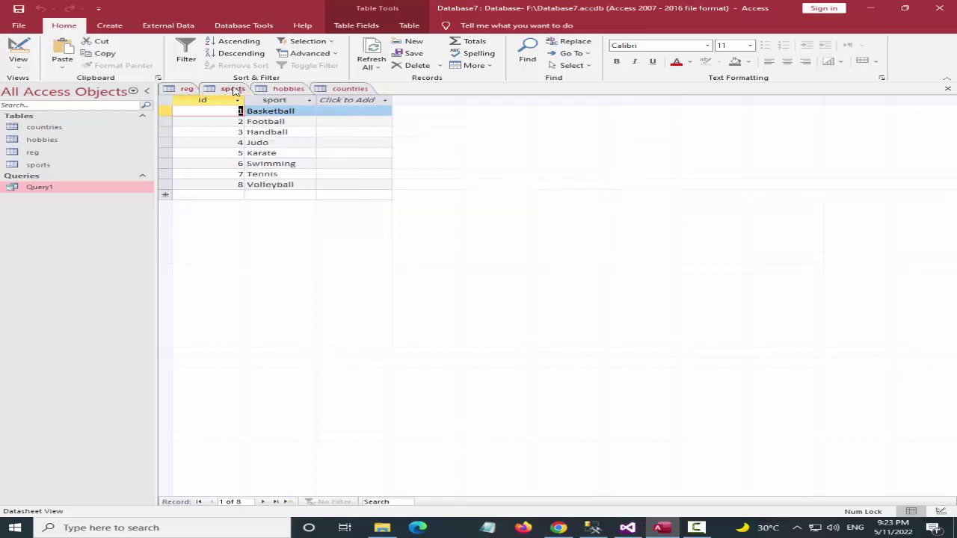
click(288, 89)
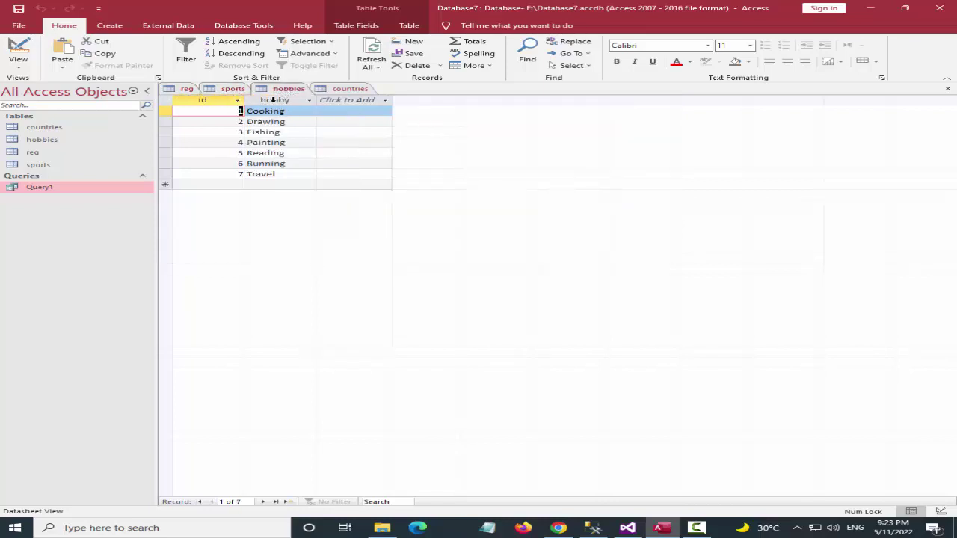
click(343, 89)
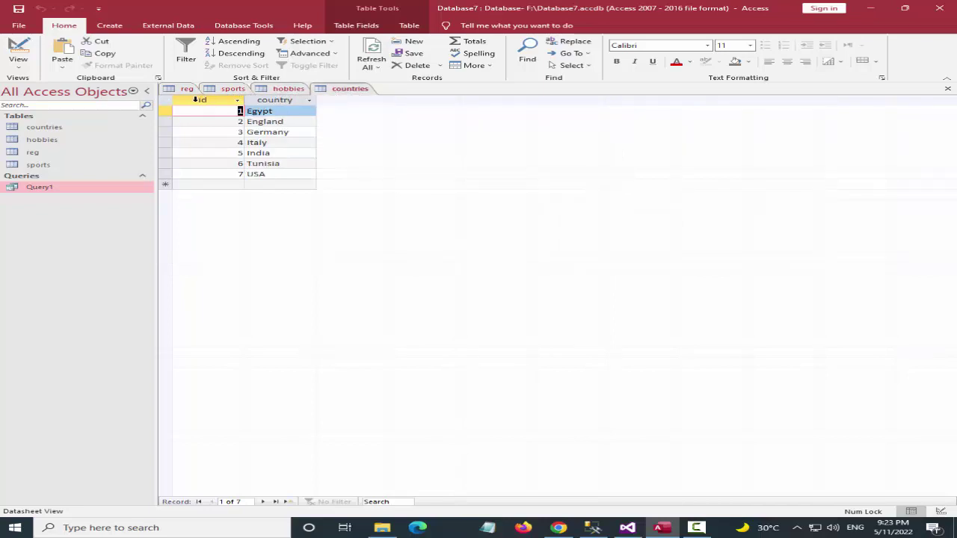
click(187, 89)
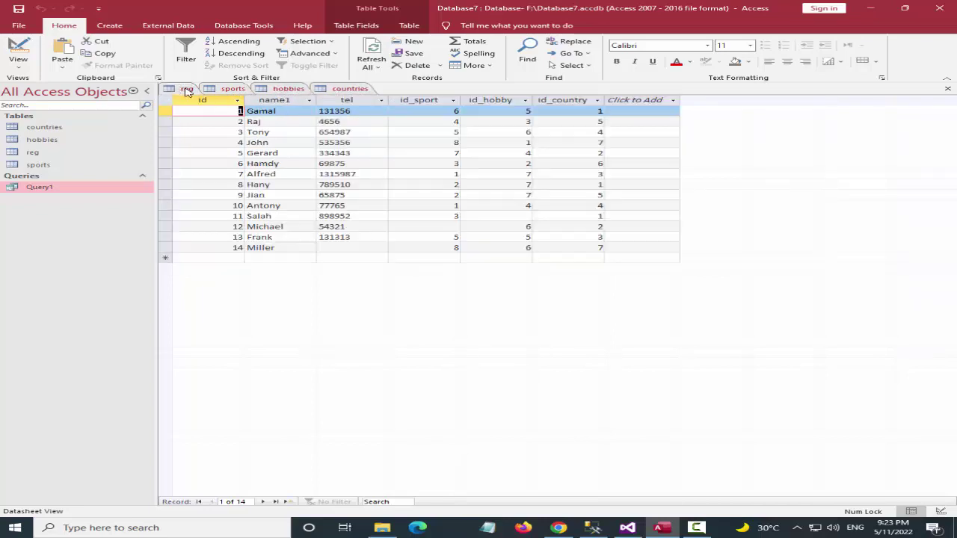
Create a new query in design view containing the countries, hobbies, reg and sports tables
click(113, 27)
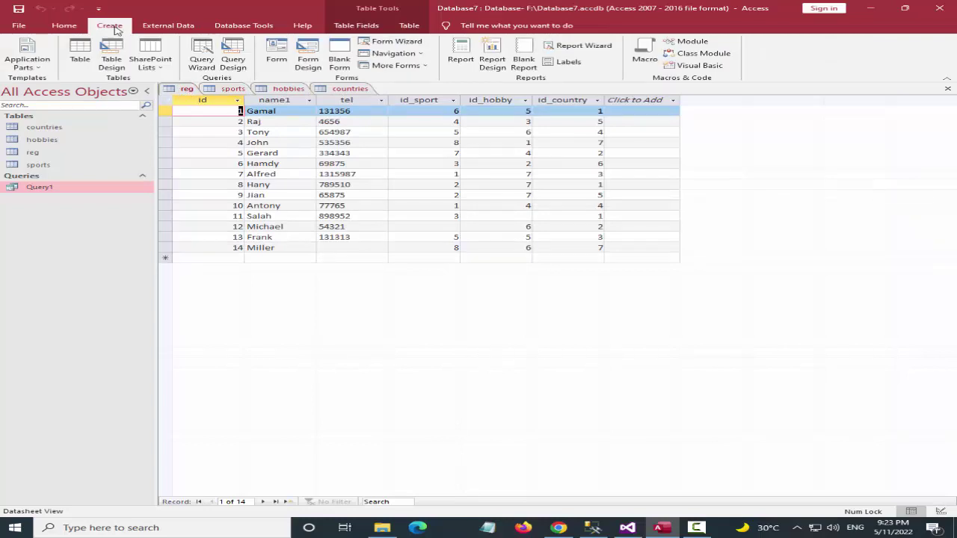
click(238, 56)
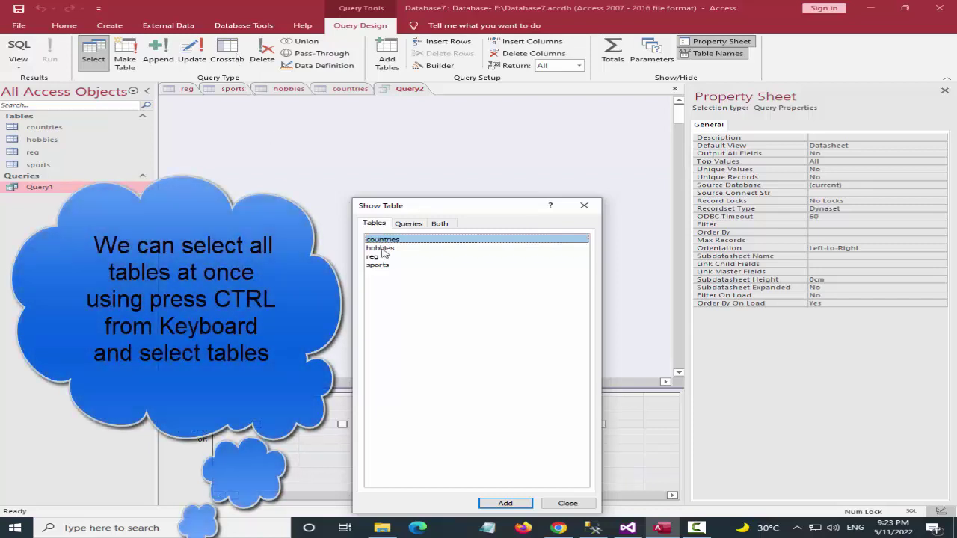
click(493, 503)
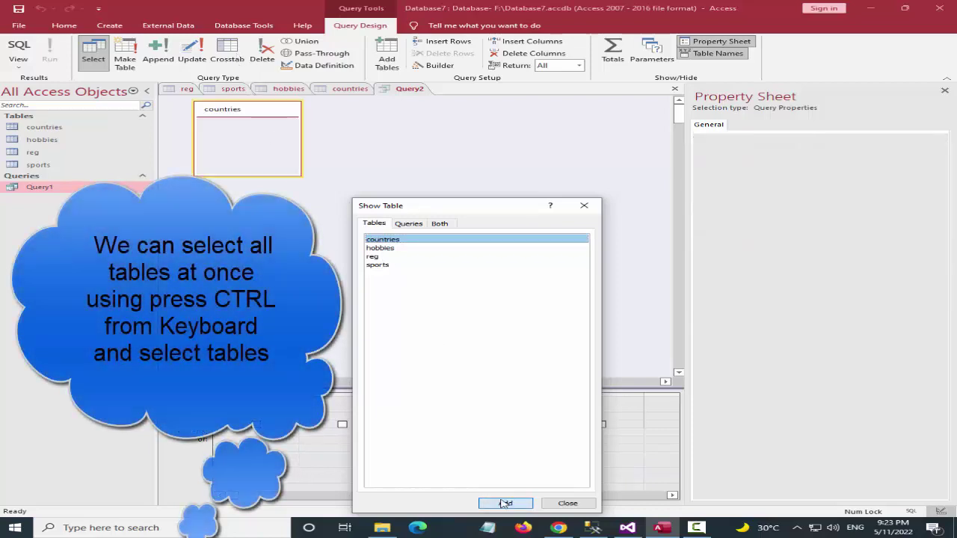
click(382, 249)
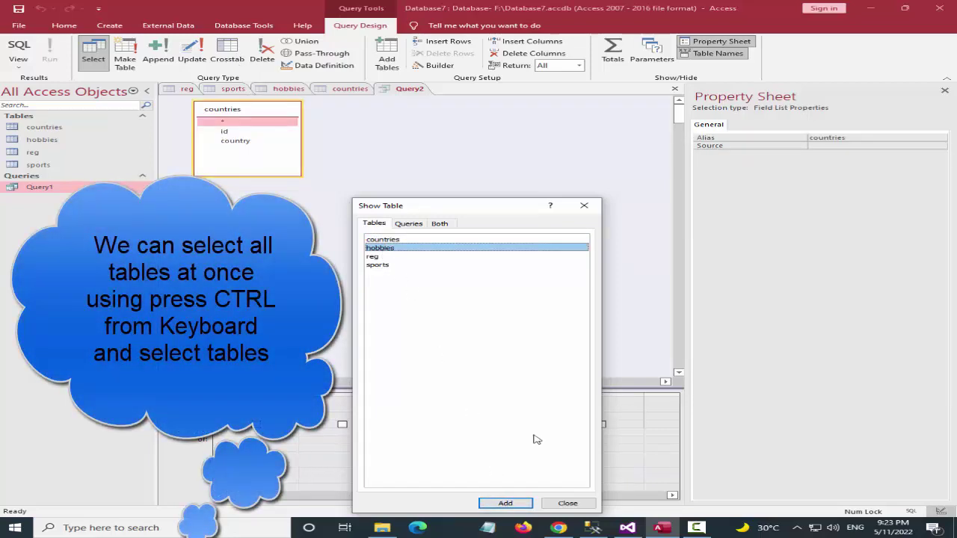
click(526, 504)
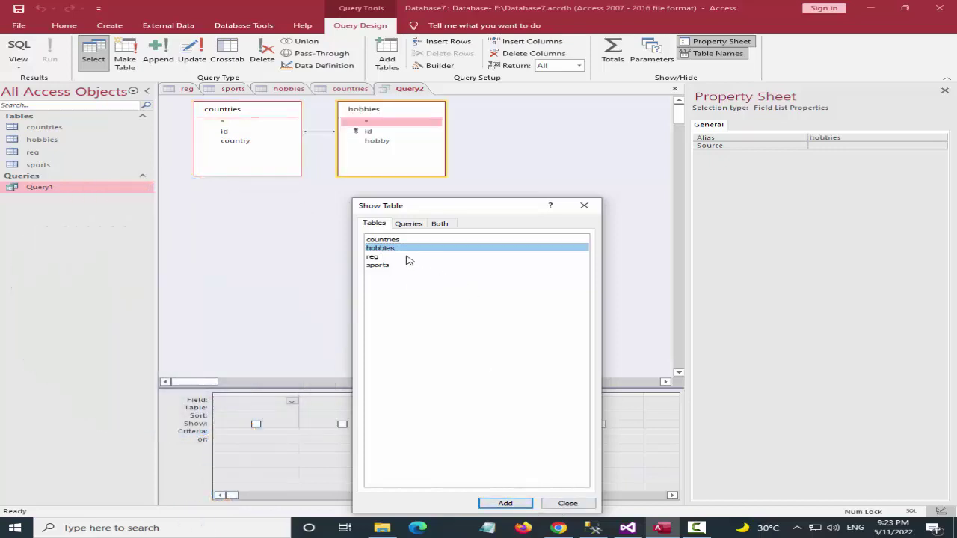
click(378, 257)
click(505, 504)
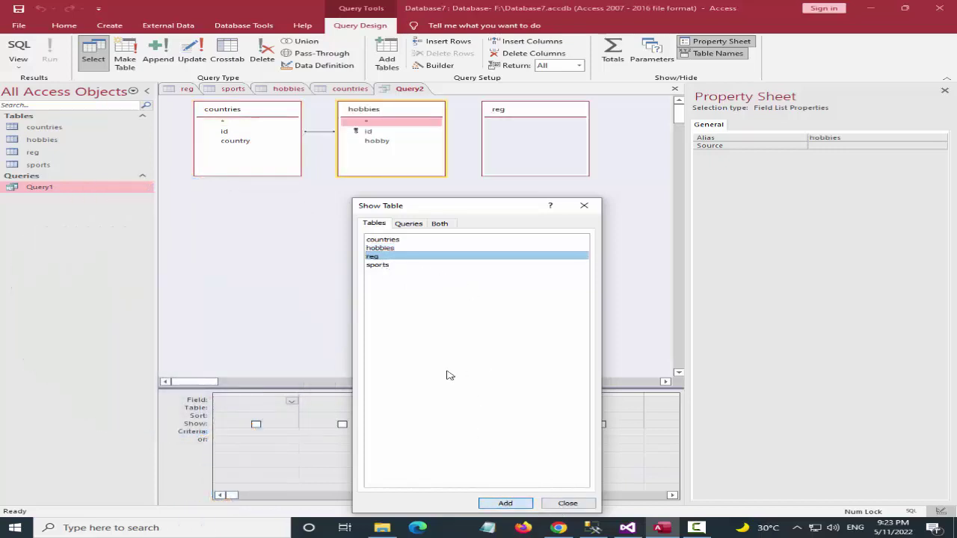
click(387, 266)
click(506, 504)
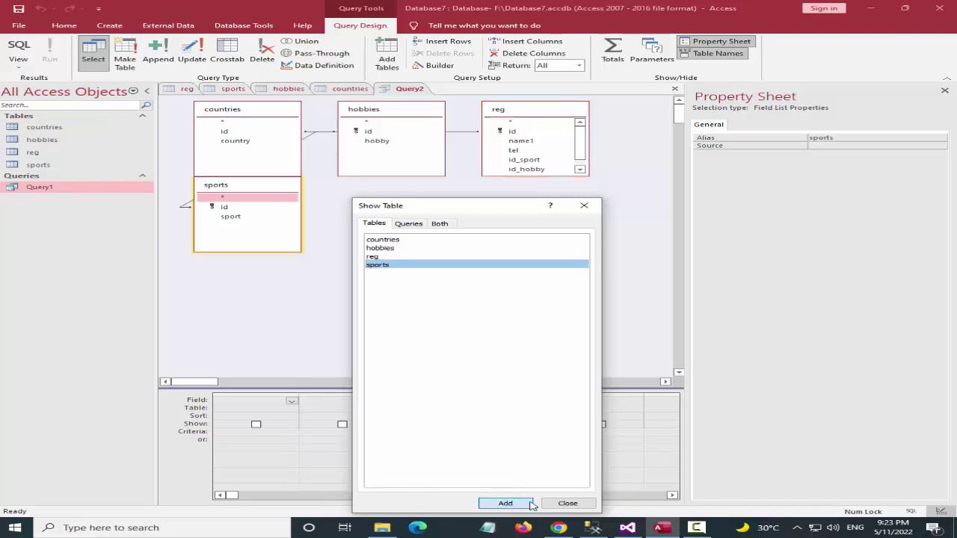
click(566, 504)
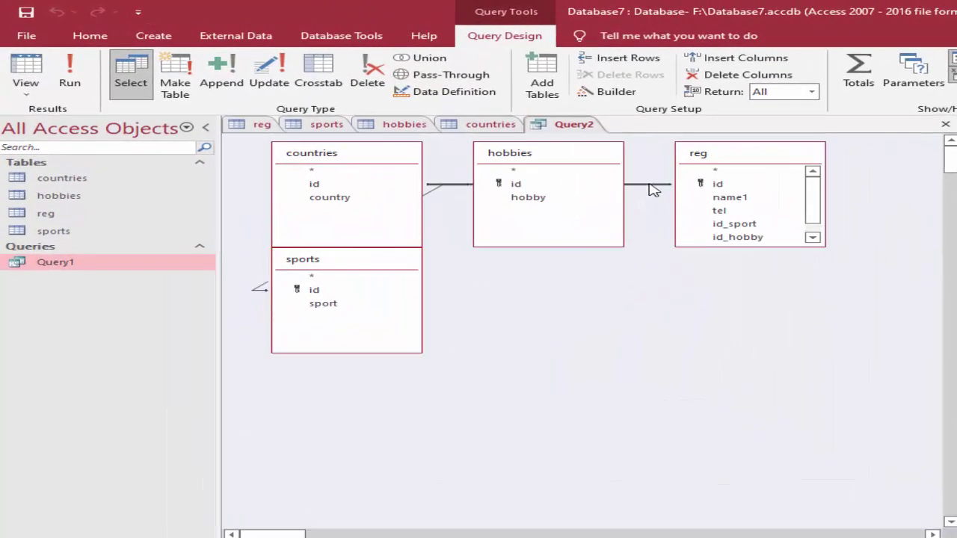
Delete the automatic joins between hobbies and reg, countries and hobbies, and countries and sports in the query
click(467, 134)
right_click(651, 187)
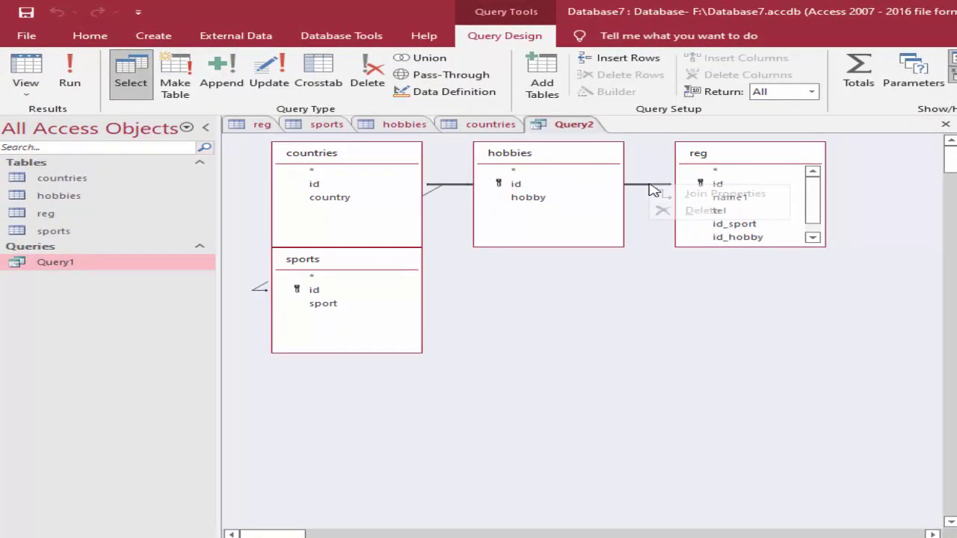
click(695, 212)
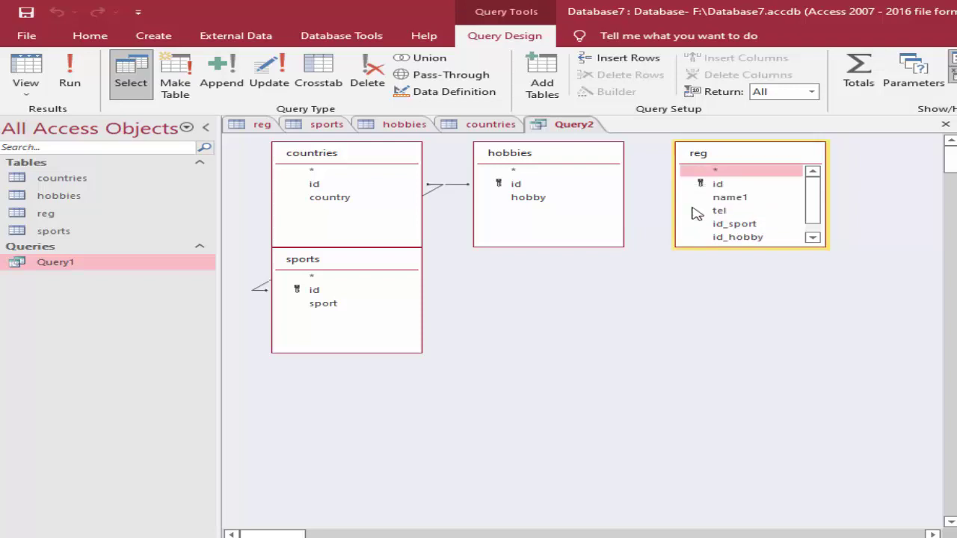
click(459, 186)
click(452, 185)
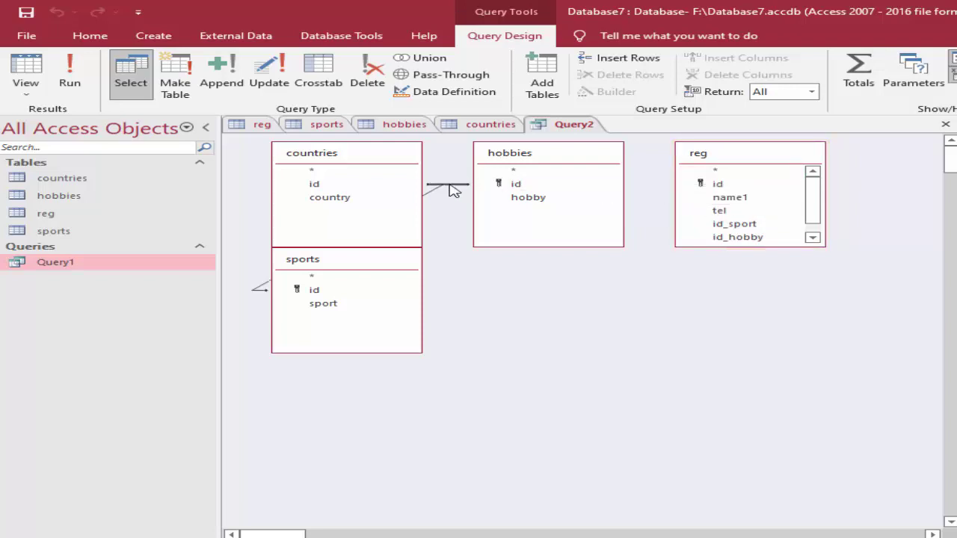
right_click(451, 190)
click(498, 211)
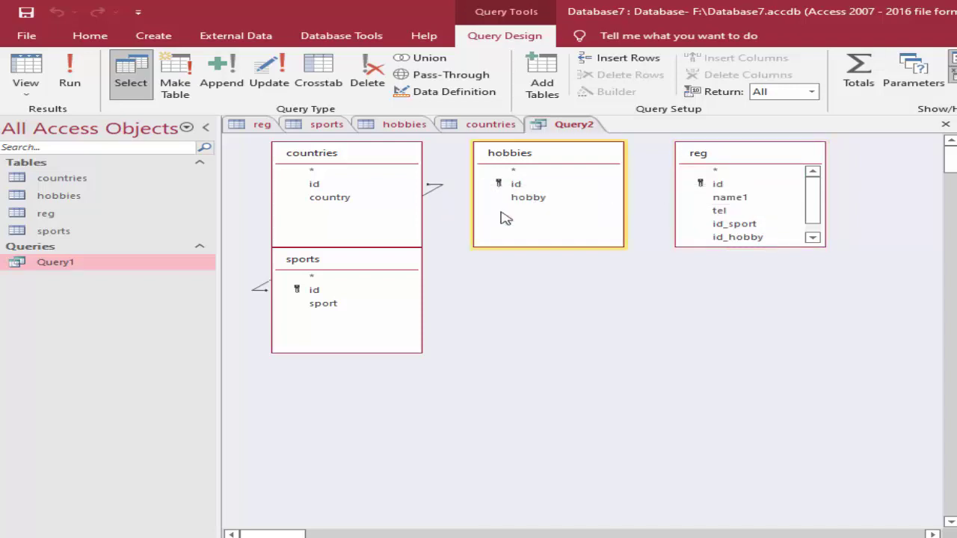
click(434, 193)
right_click(434, 193)
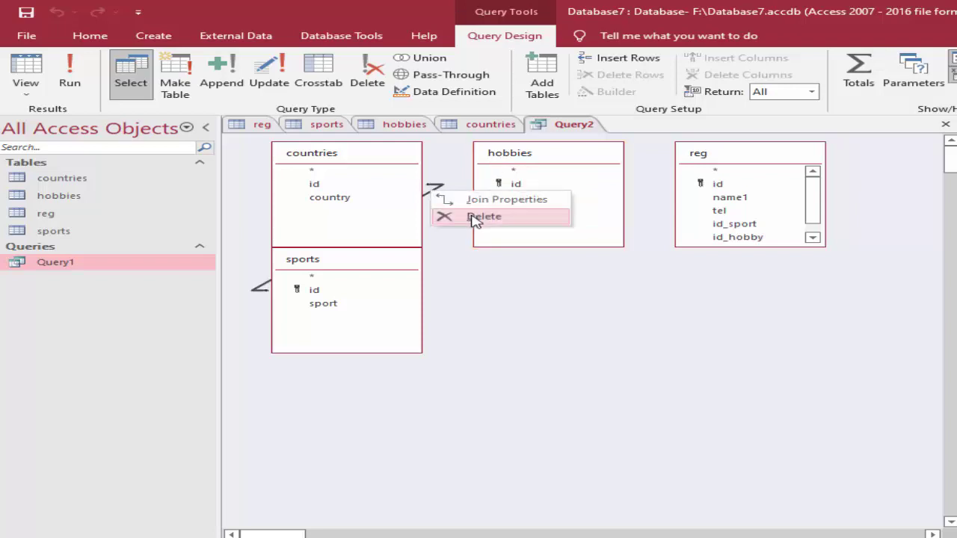
click(474, 217)
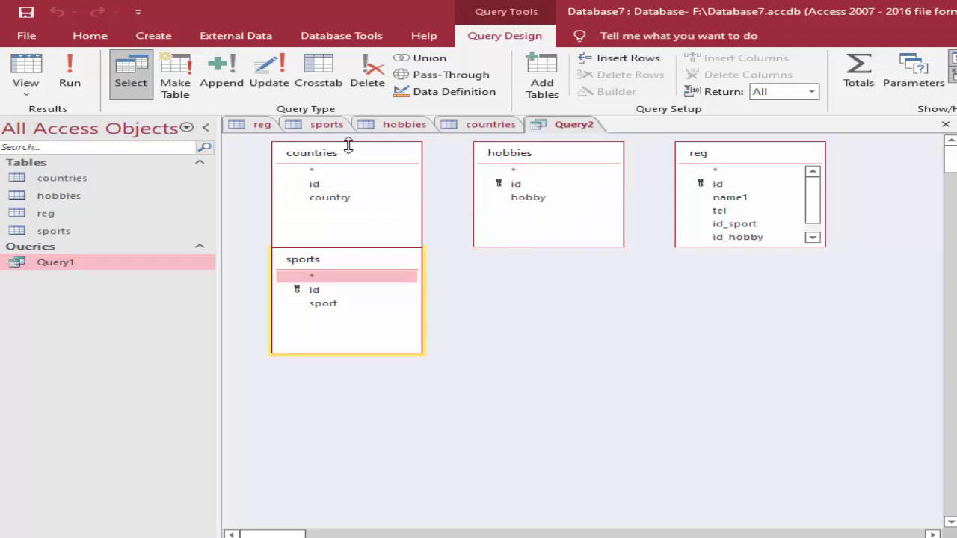
Move the countries table beneath the reg table in the query diagram
click(378, 172)
drag(323, 148, 428, 214)
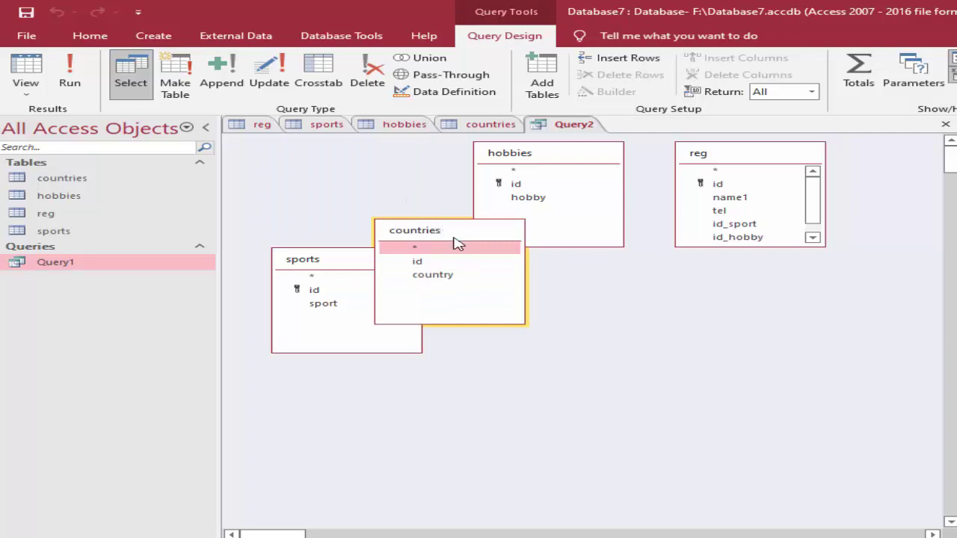
drag(455, 242, 779, 318)
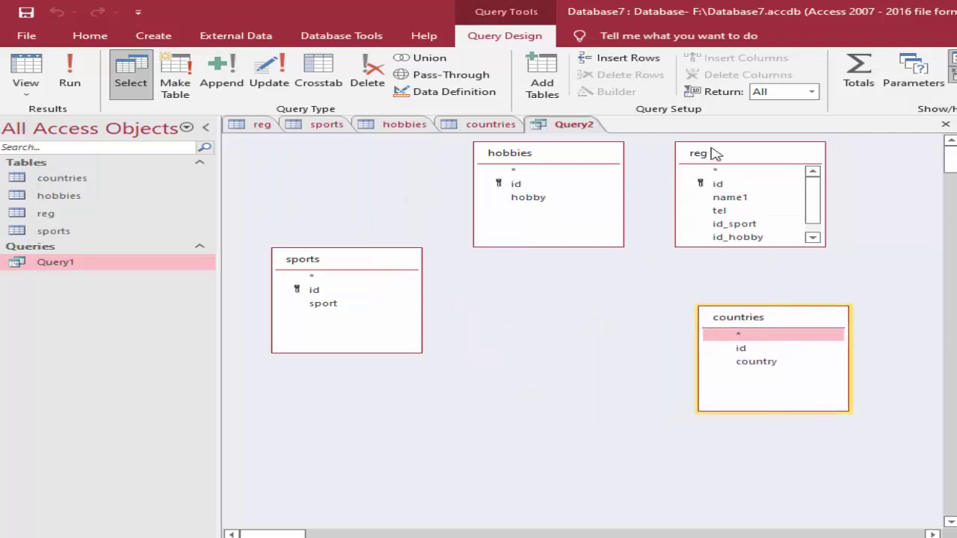
Rearrange the query diagram with reg in the middle, sports on one side, and hobbies above countries on the other
drag(713, 154, 502, 298)
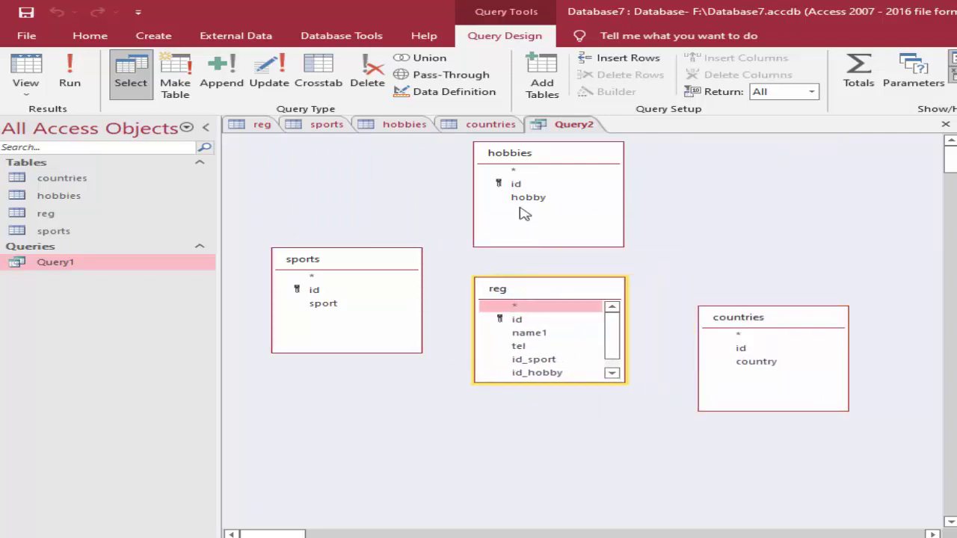
click(551, 165)
drag(551, 164, 750, 193)
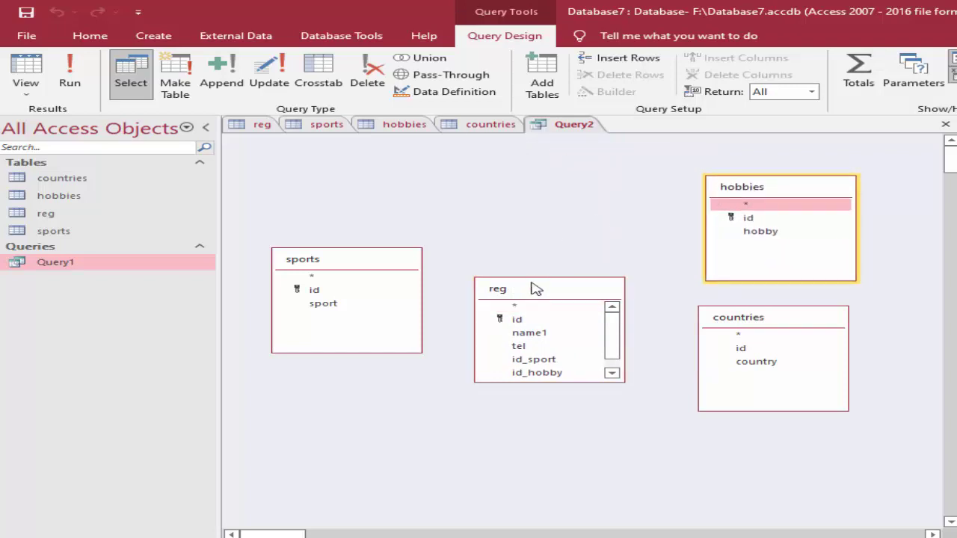
drag(534, 289, 536, 249)
drag(332, 259, 332, 214)
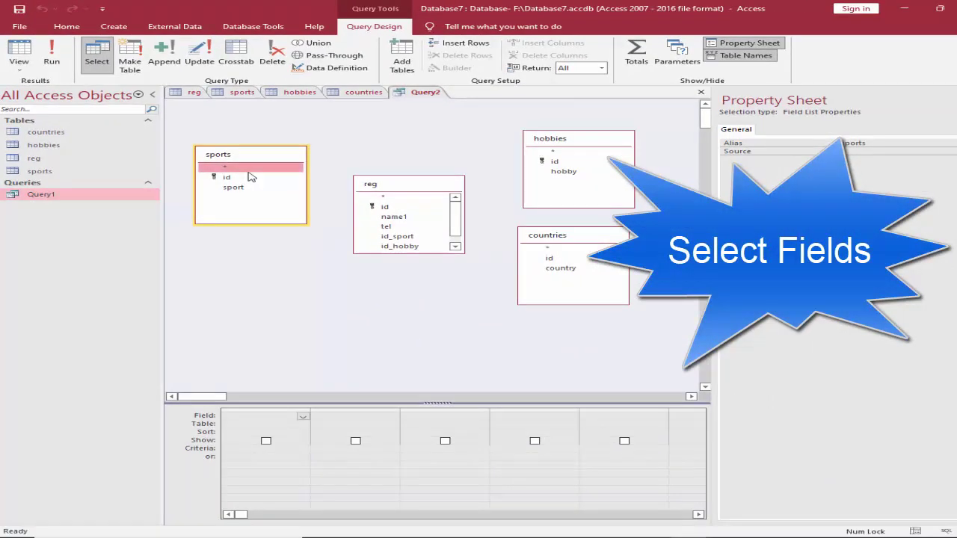
Add the id, name1 and tel fields from the reg table as the first three columns of the query grid
click(303, 418)
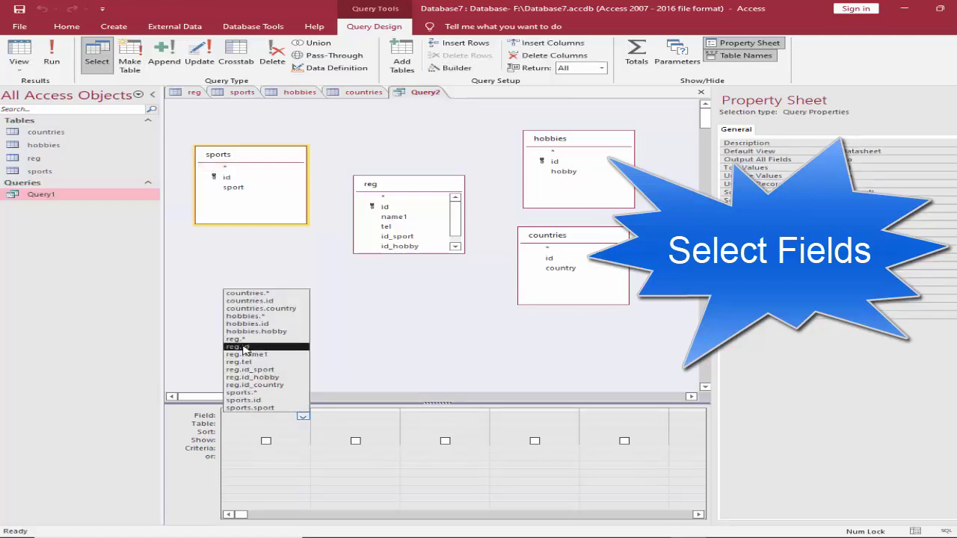
click(244, 348)
click(393, 418)
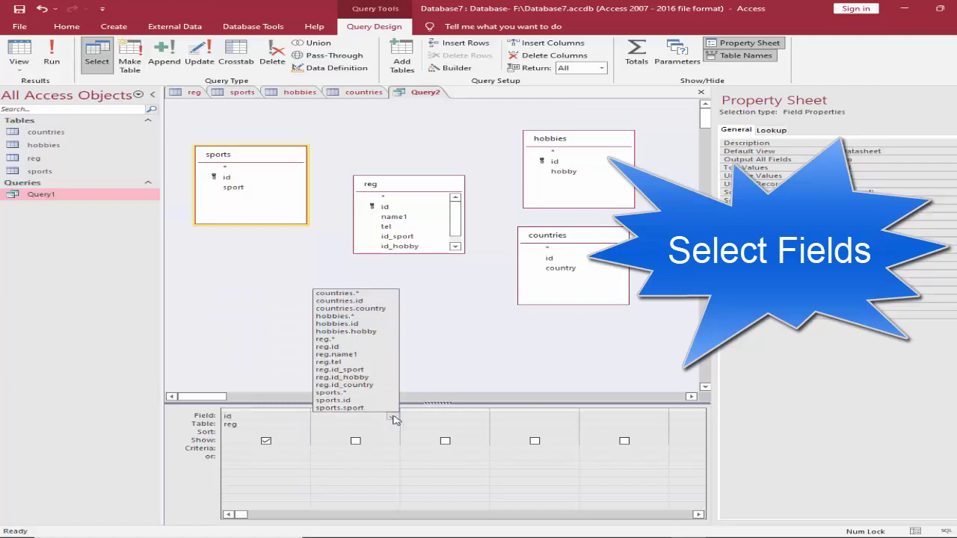
click(356, 356)
click(479, 416)
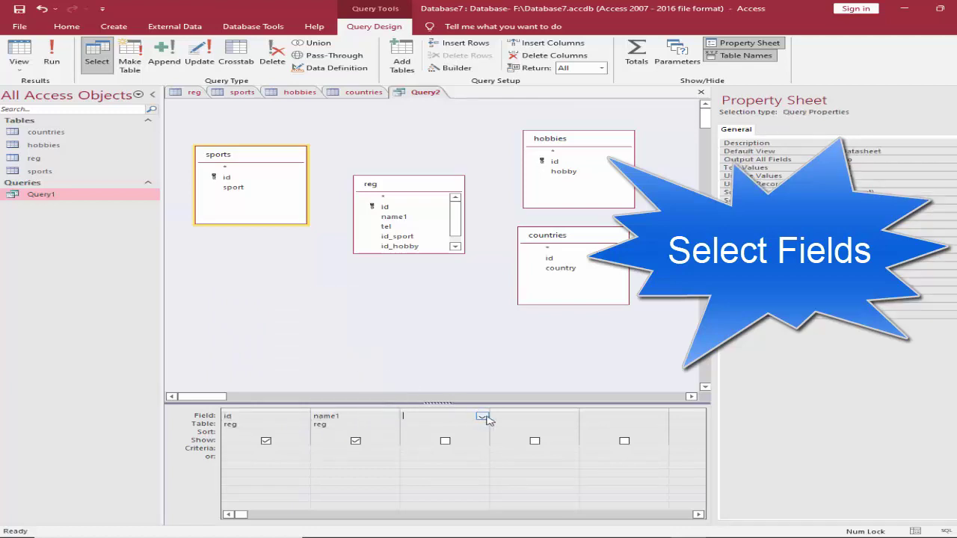
click(483, 417)
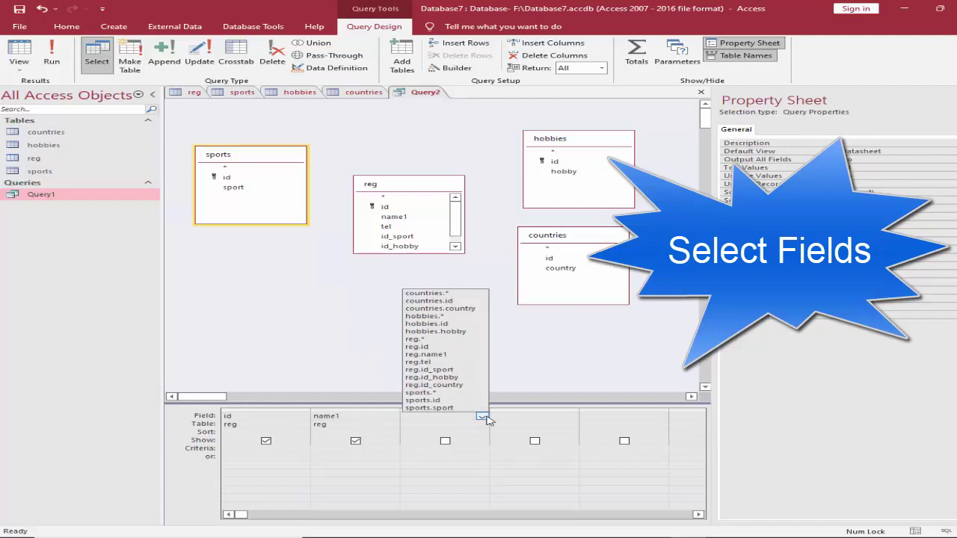
click(436, 365)
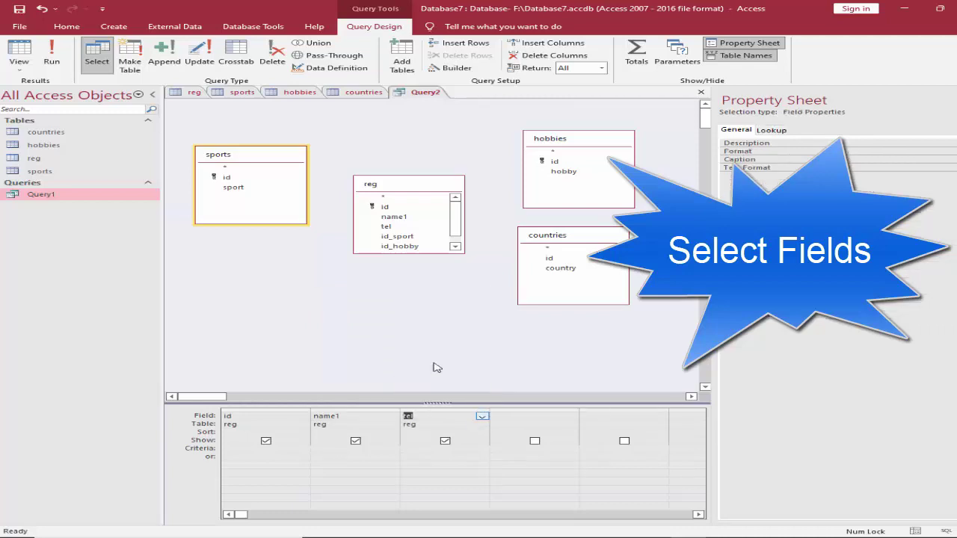
Add sports.sport and hobbies.hobby as the fourth and fifth columns of the query grid
click(549, 417)
click(572, 416)
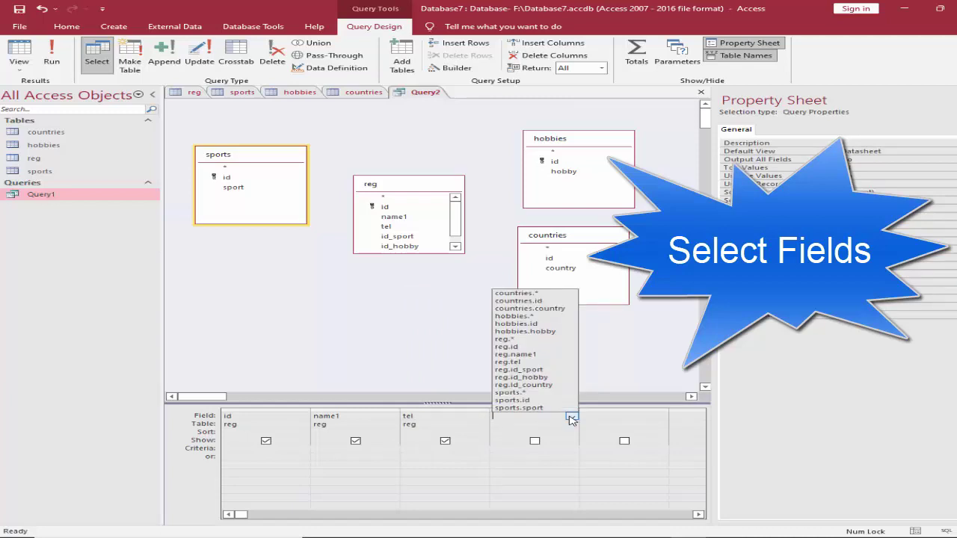
click(534, 408)
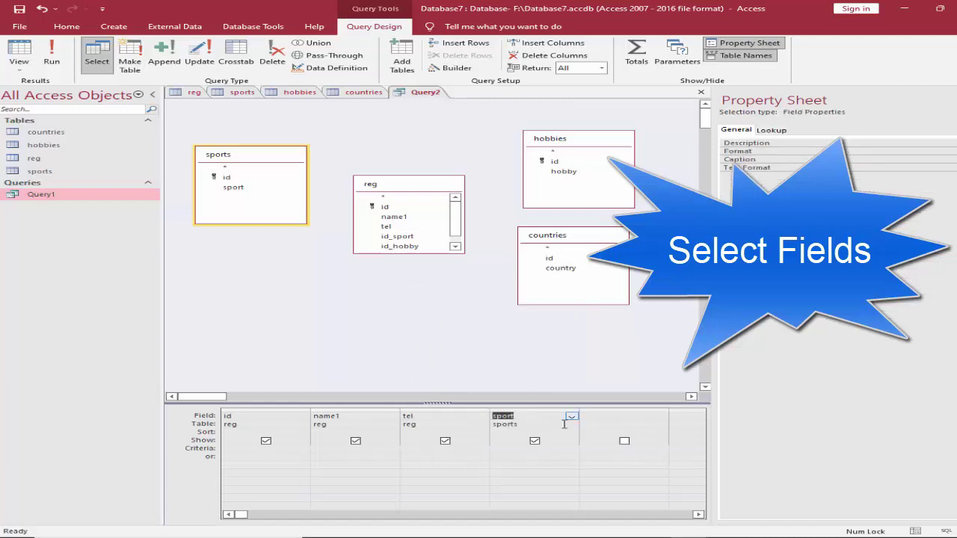
click(624, 416)
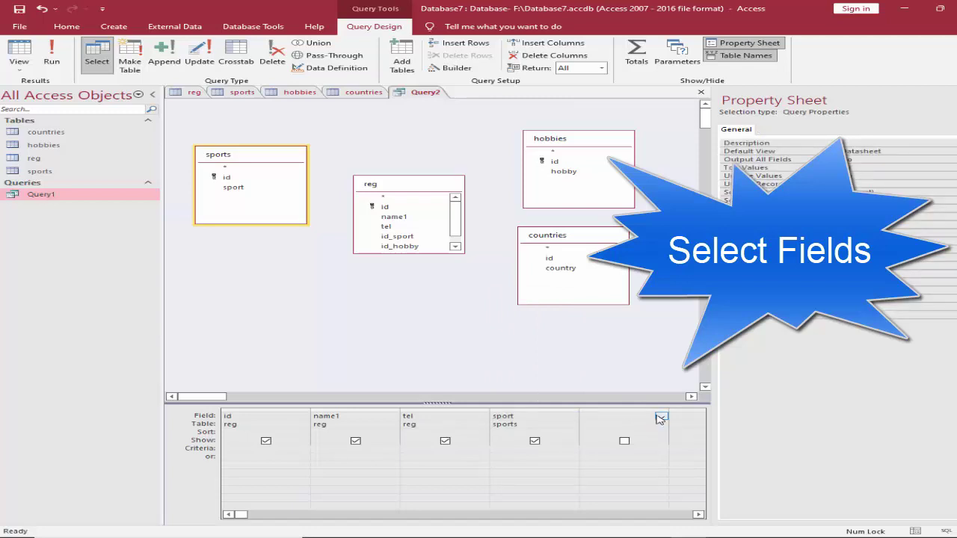
click(661, 418)
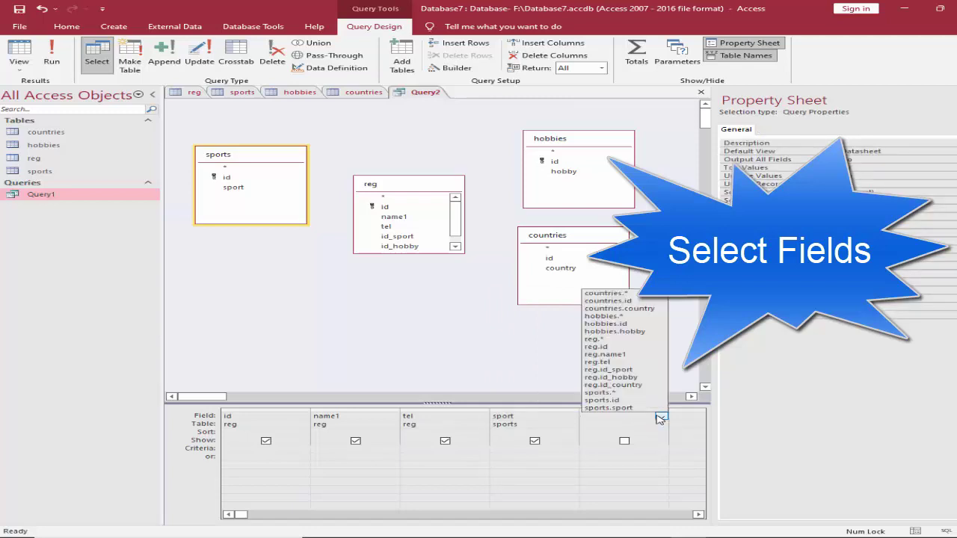
click(632, 332)
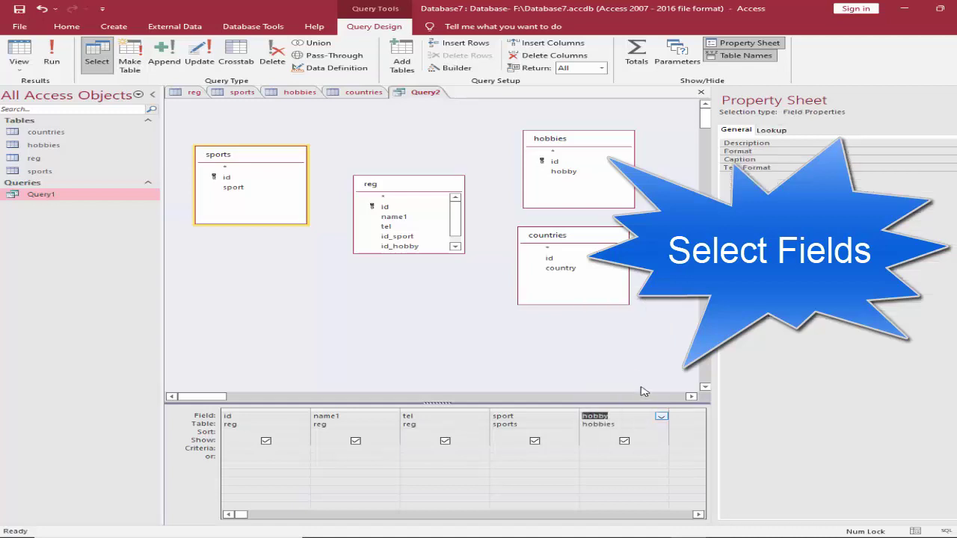
Add countries.country as the sixth column of the query grid
click(699, 515)
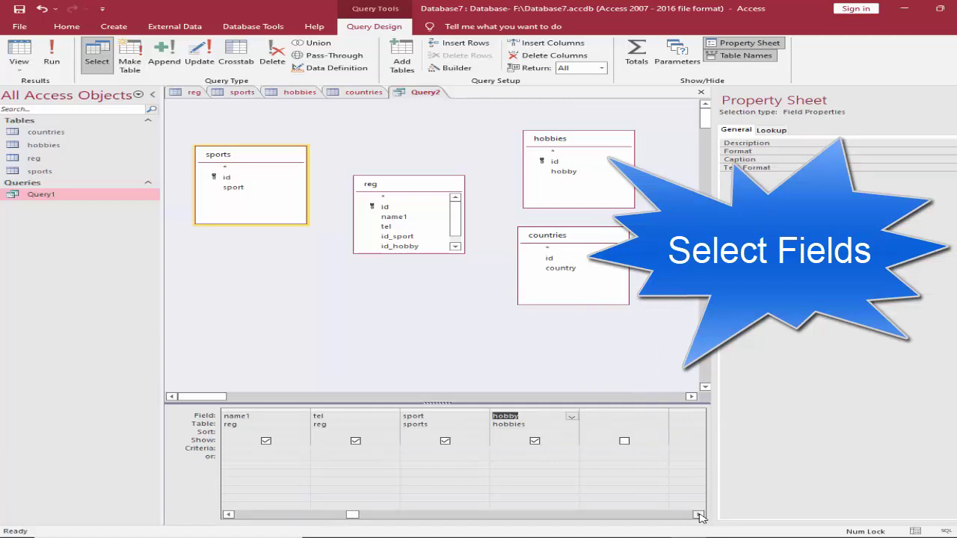
click(660, 420)
click(661, 417)
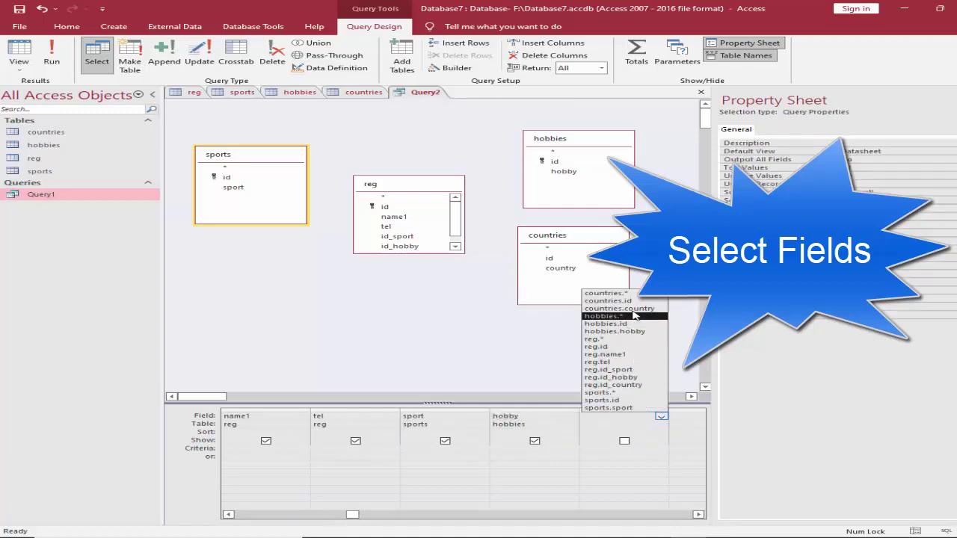
click(634, 309)
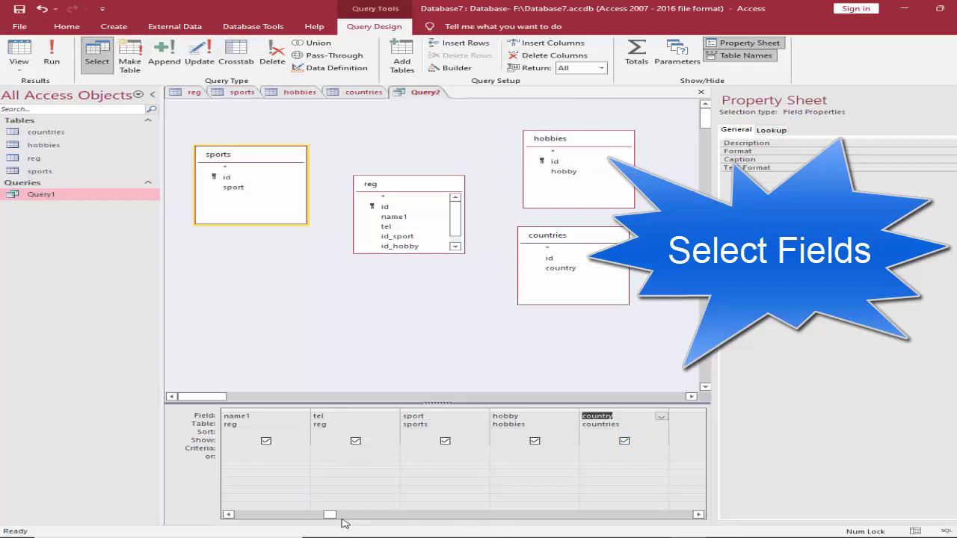
Set the reg id column of the query to sort in ascending order
drag(334, 516, 247, 515)
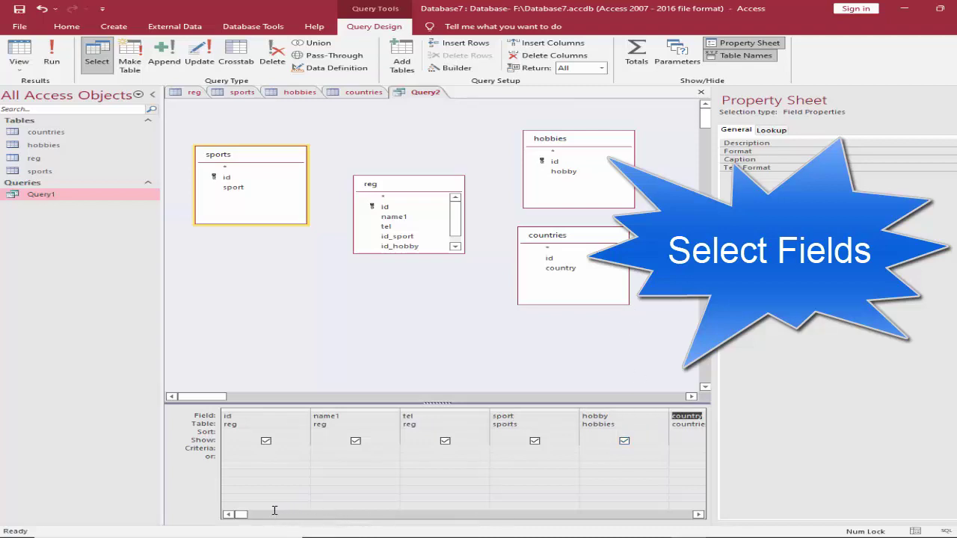
click(302, 433)
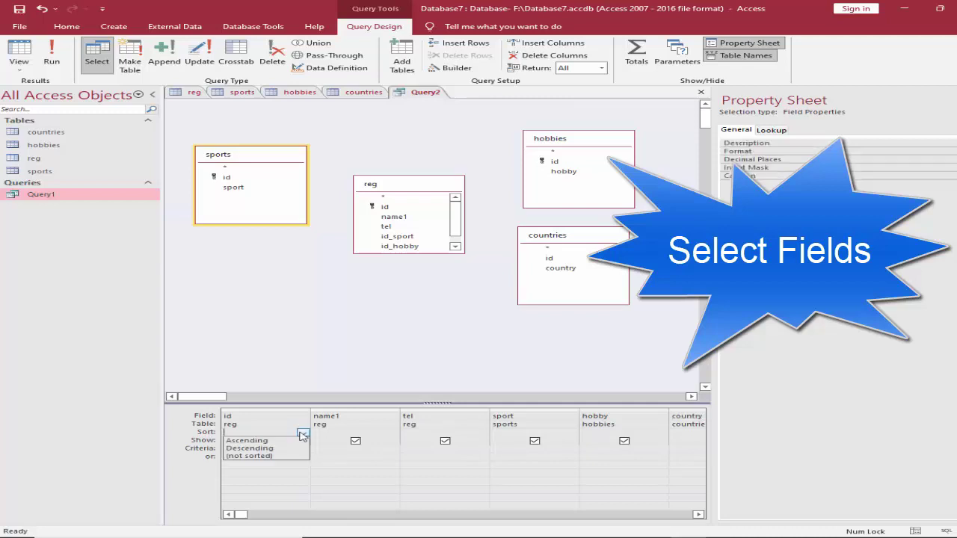
click(261, 441)
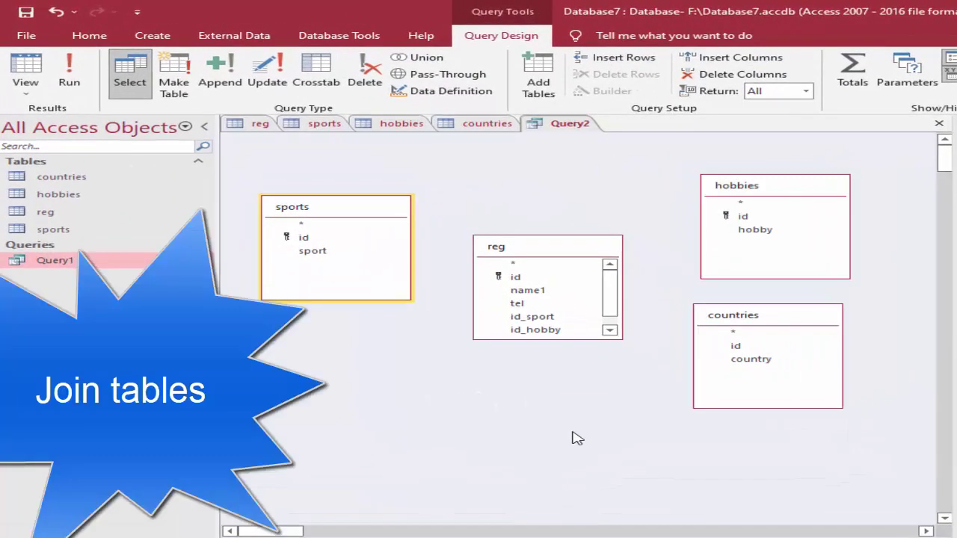
Join reg's id_sport to the sports id, including all records from reg and only the matching ones from sports
drag(519, 317, 308, 246)
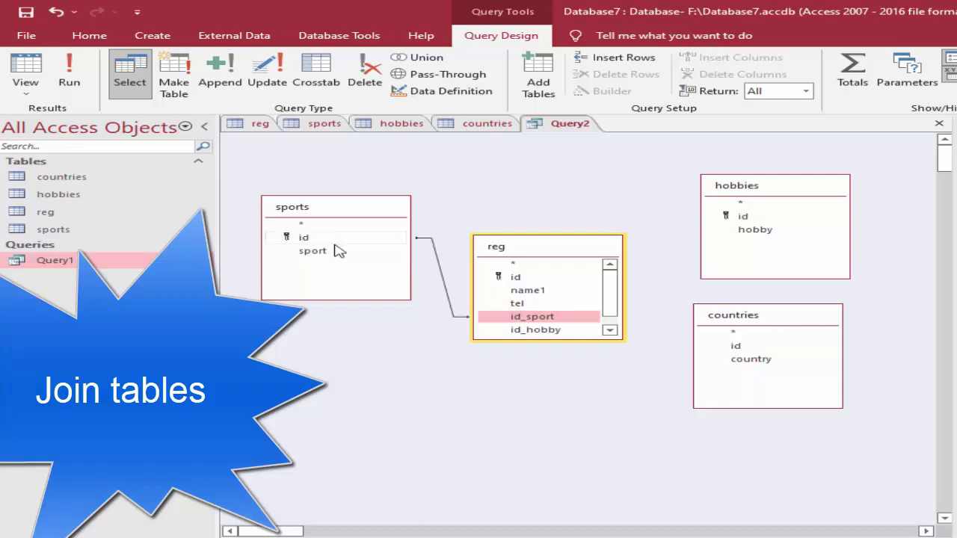
click(441, 267)
right_click(441, 268)
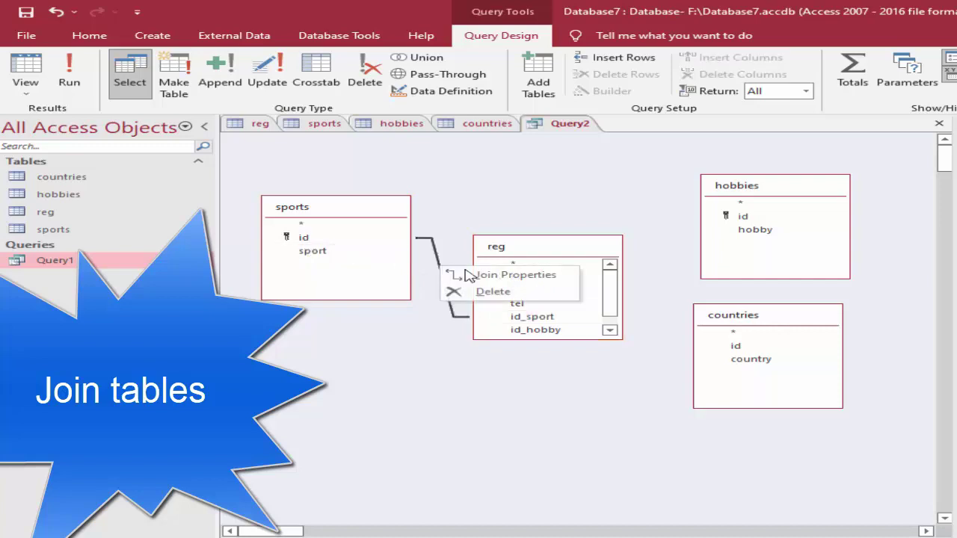
click(502, 276)
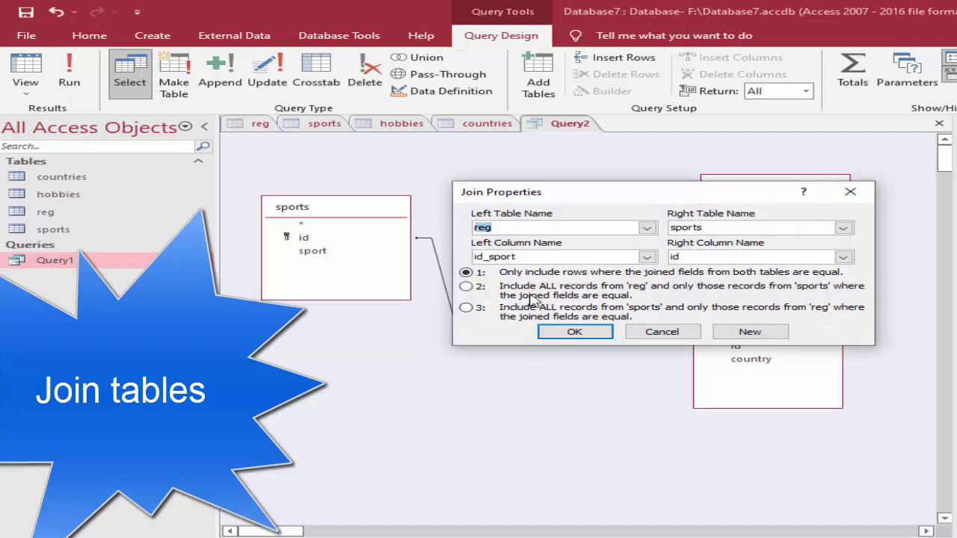
click(469, 287)
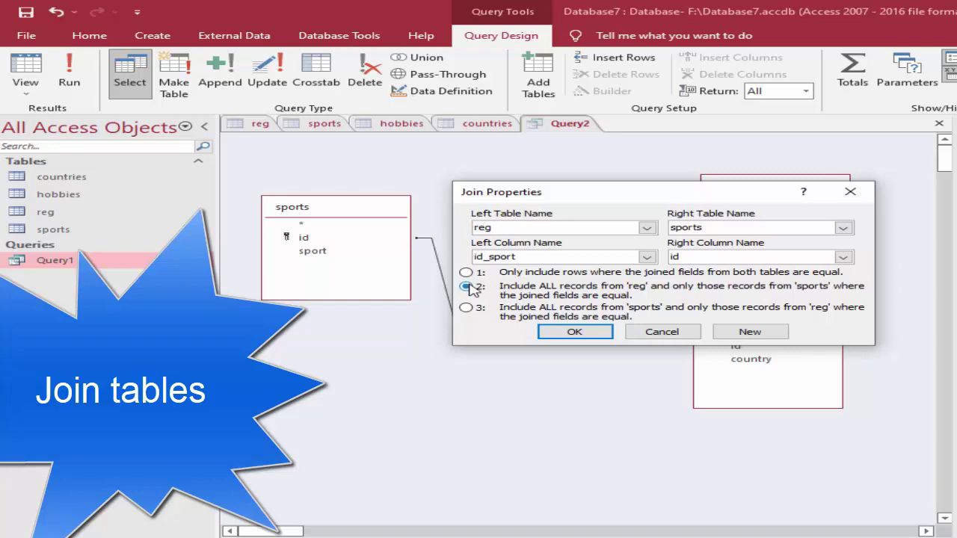
click(588, 334)
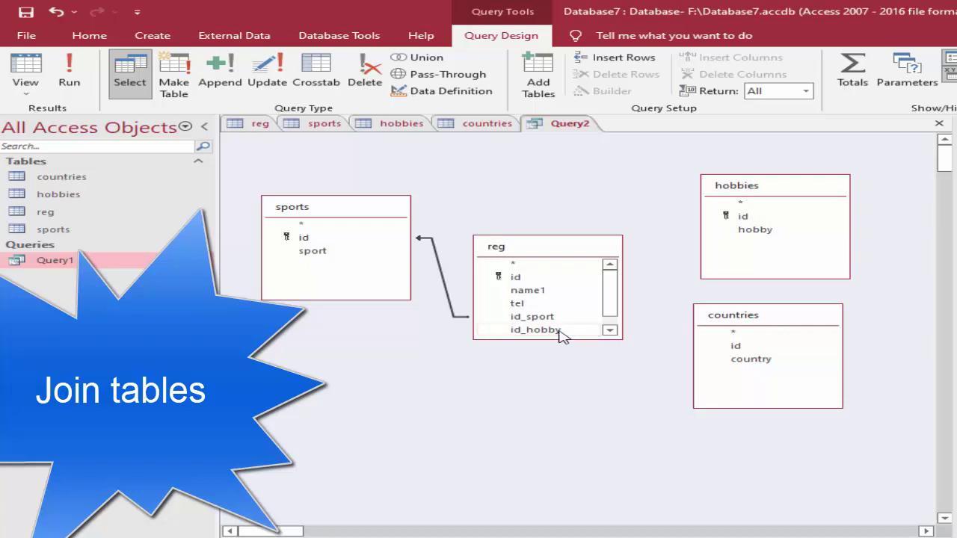
Join reg's id_hobby to the hobbies id, including all records from reg and only the matching ones from hobbies
drag(561, 332, 739, 218)
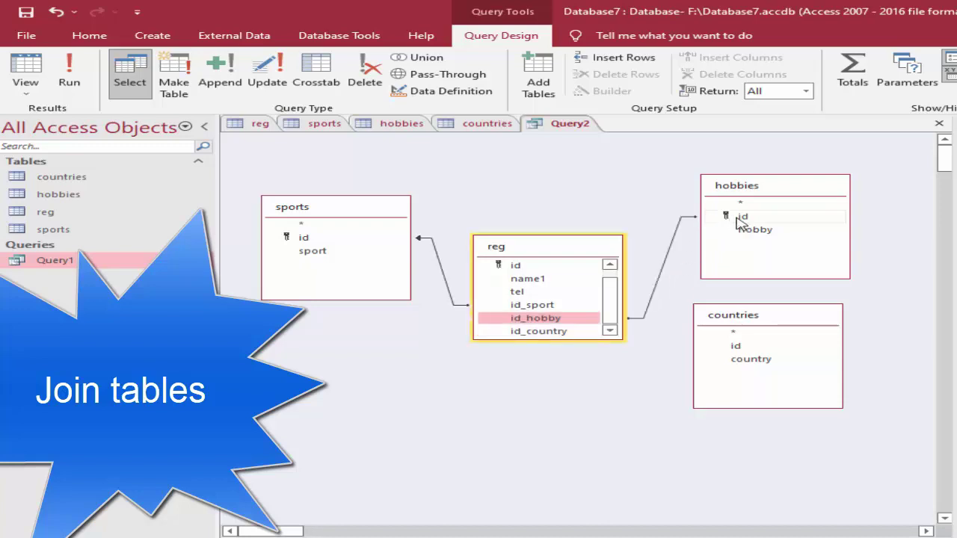
right_click(677, 237)
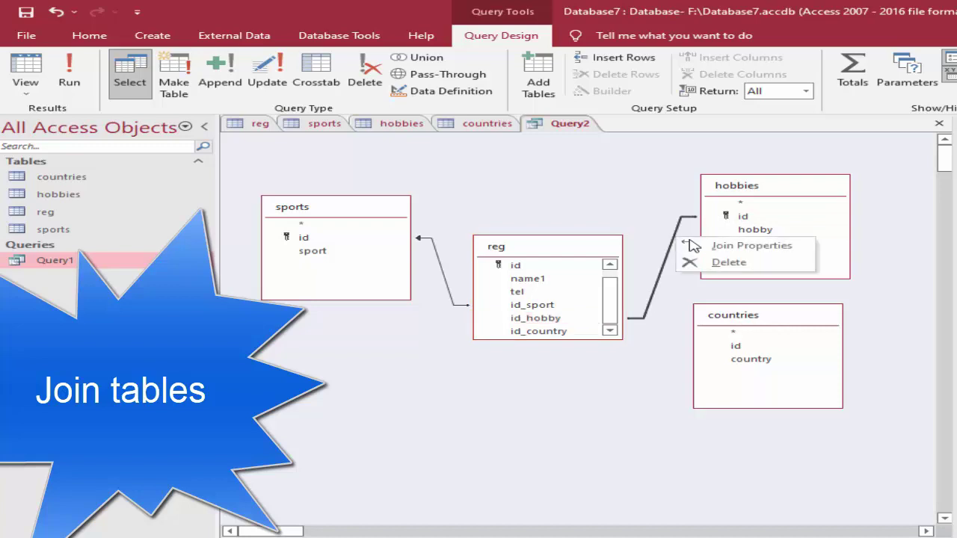
click(736, 248)
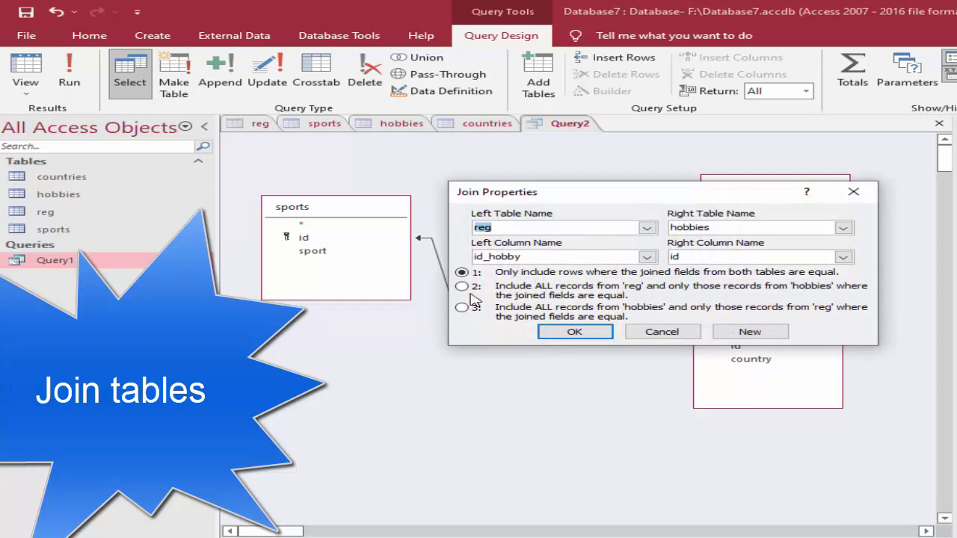
click(462, 287)
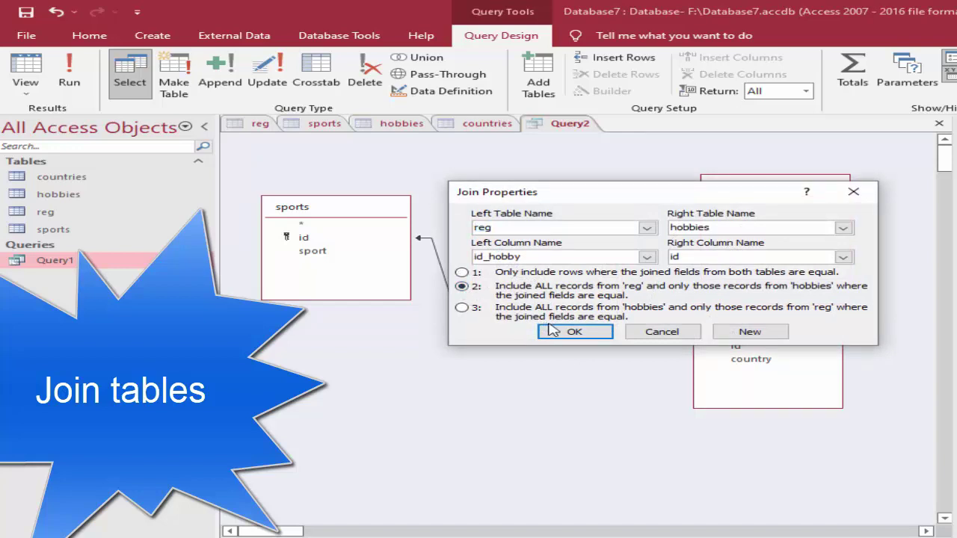
click(577, 337)
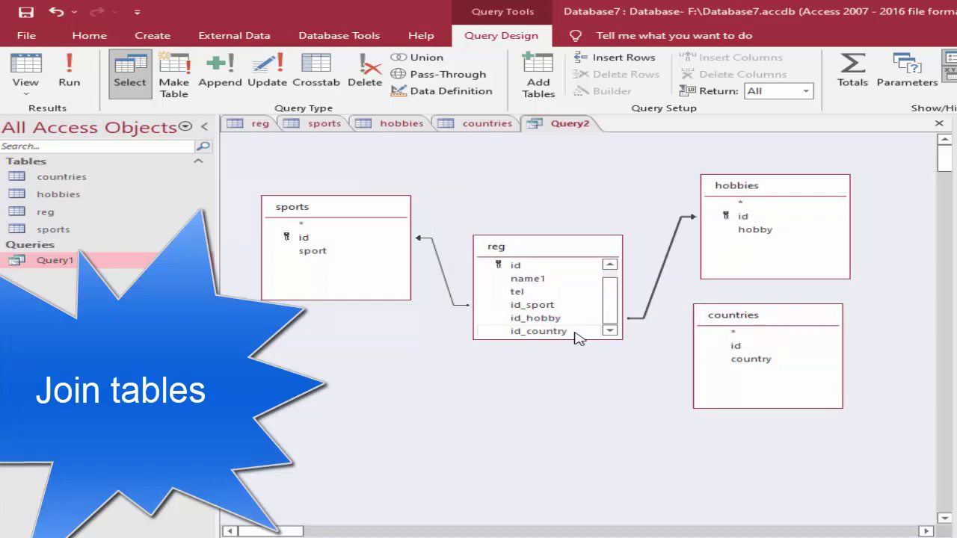
Join reg's id_country to the countries id, including all records from reg and only the matching ones from countries
click(542, 333)
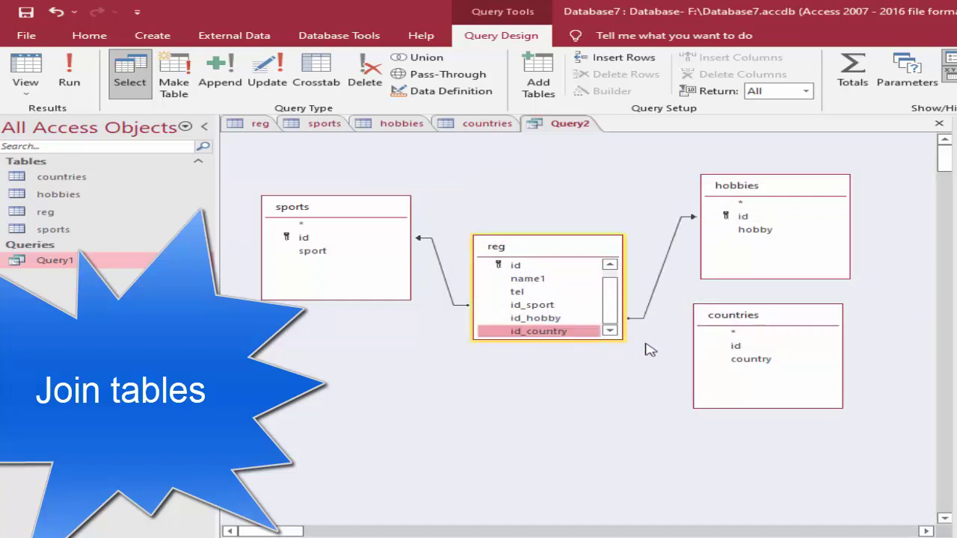
drag(649, 350, 736, 350)
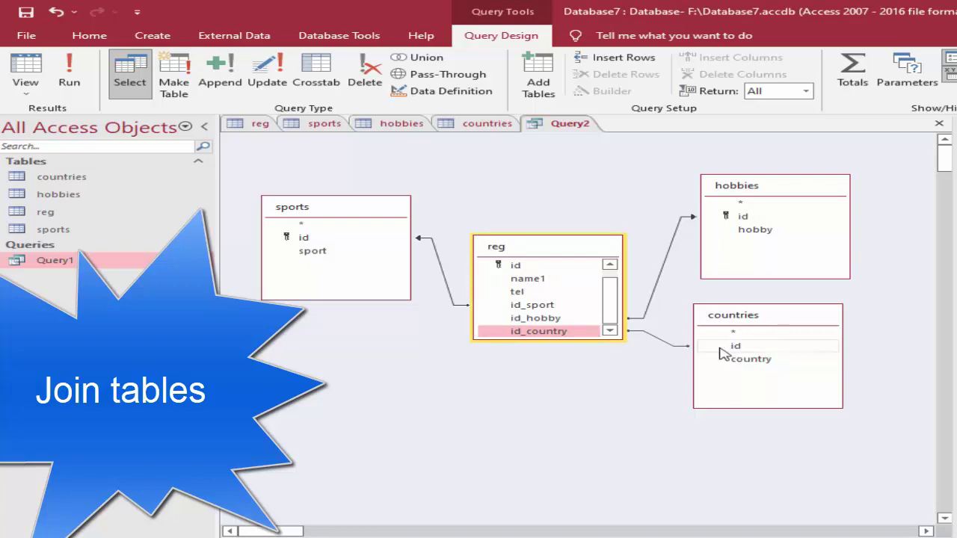
click(663, 344)
right_click(662, 344)
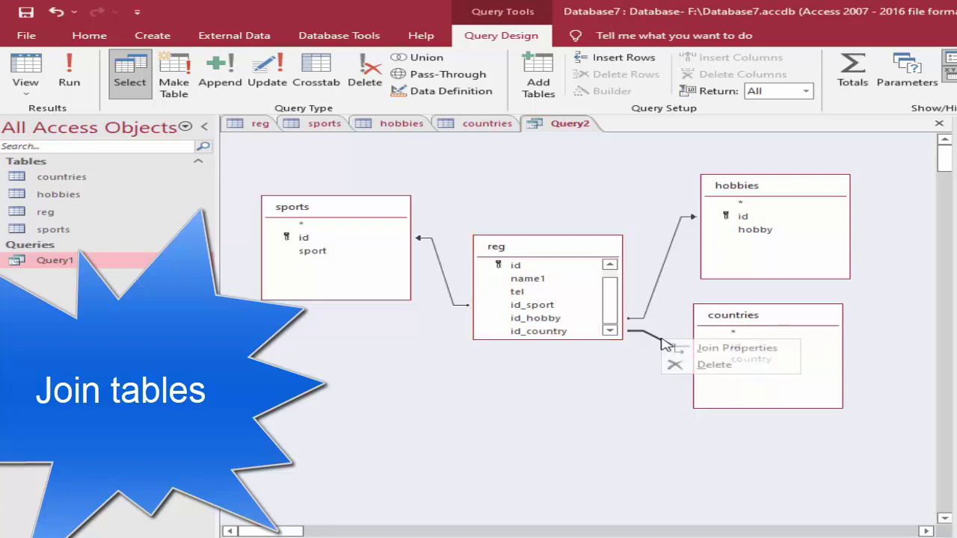
click(737, 349)
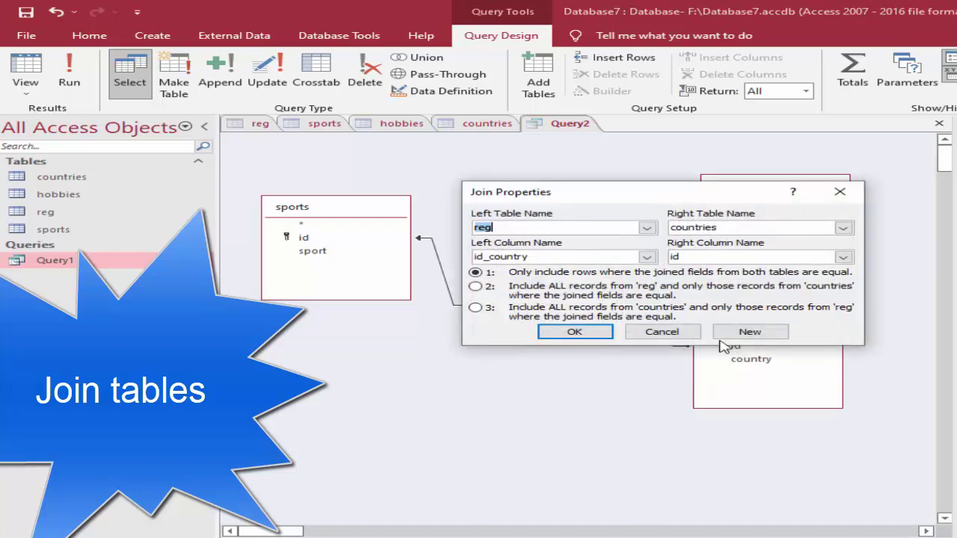
click(490, 292)
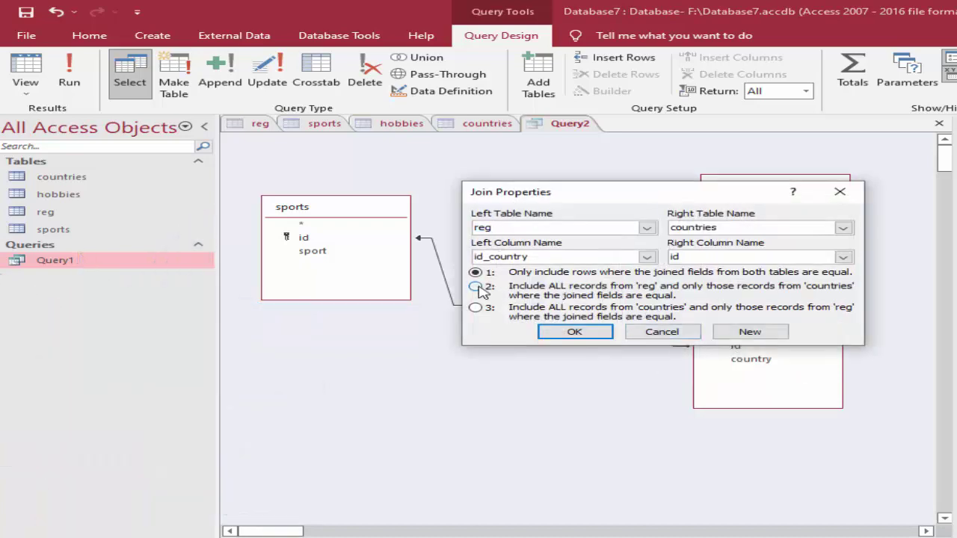
click(604, 333)
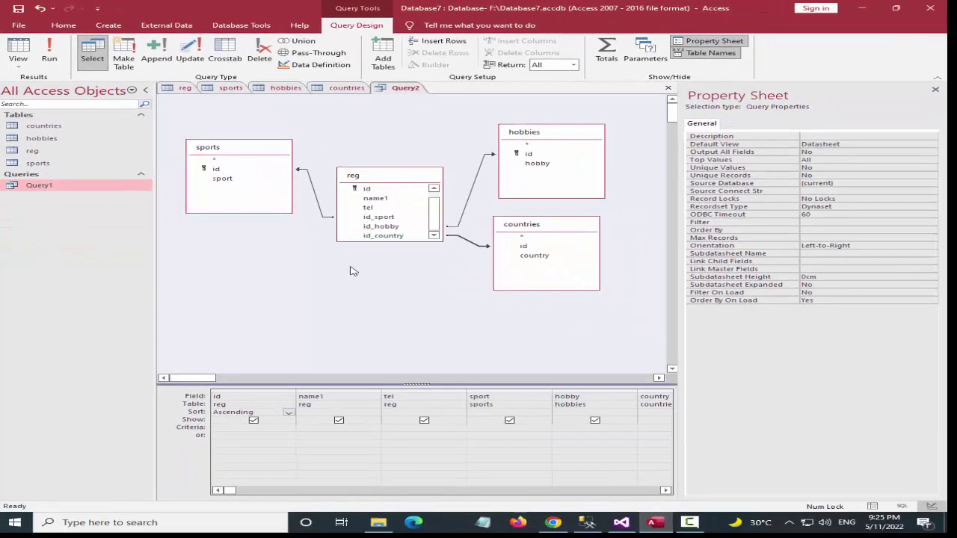
Run the joined query to show its records and save it under the name Query2
click(51, 52)
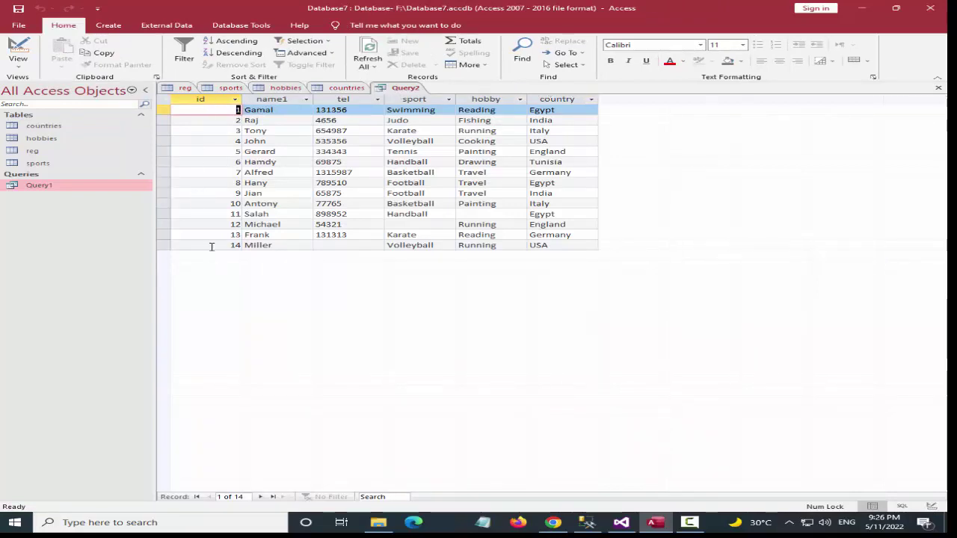
right_click(402, 89)
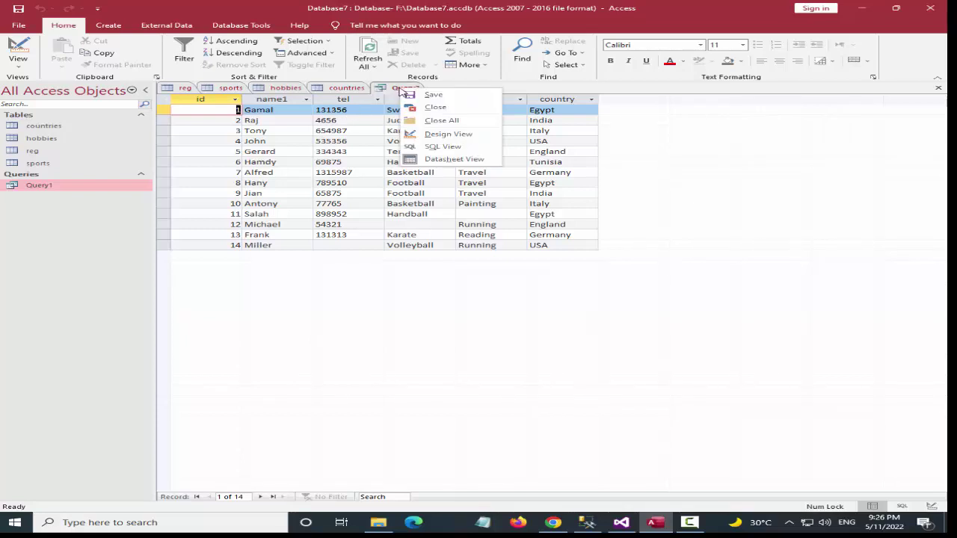
click(434, 95)
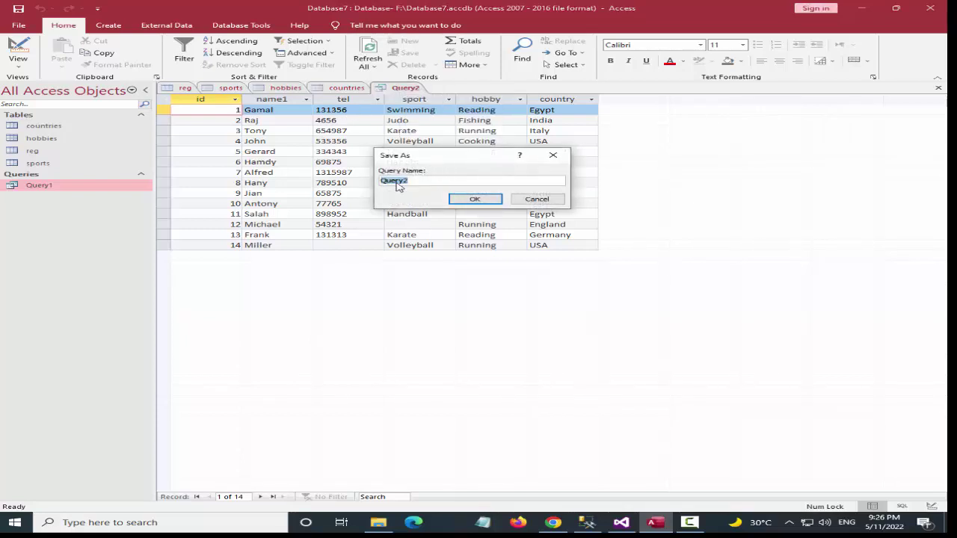
click(475, 199)
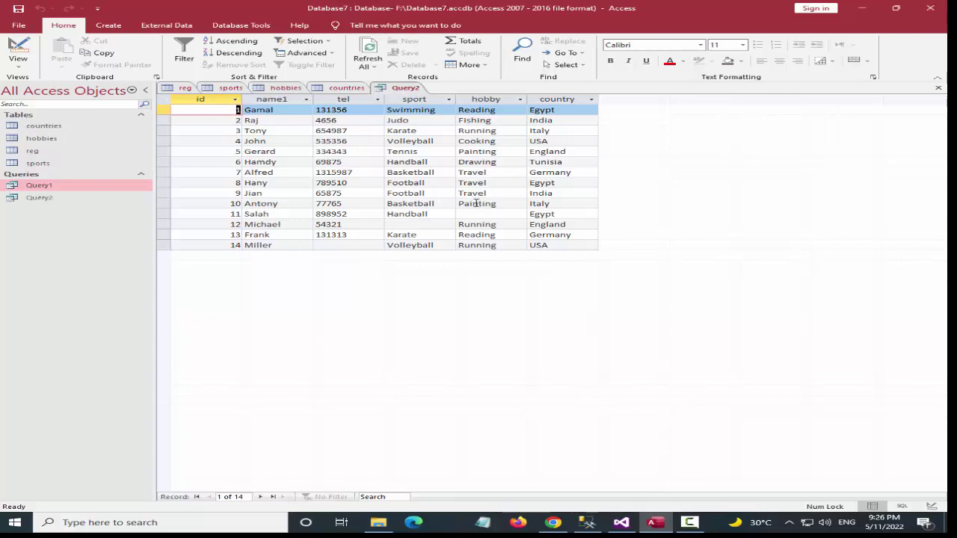
Switch to Visual Studio, open the code of Form2 and insert an empty line after the Form2 constructor
click(618, 522)
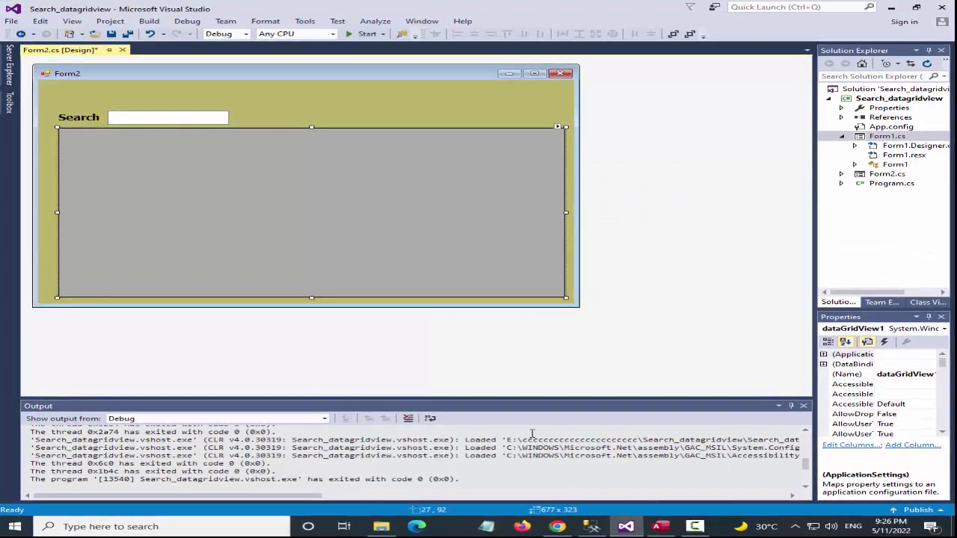
right_click(380, 103)
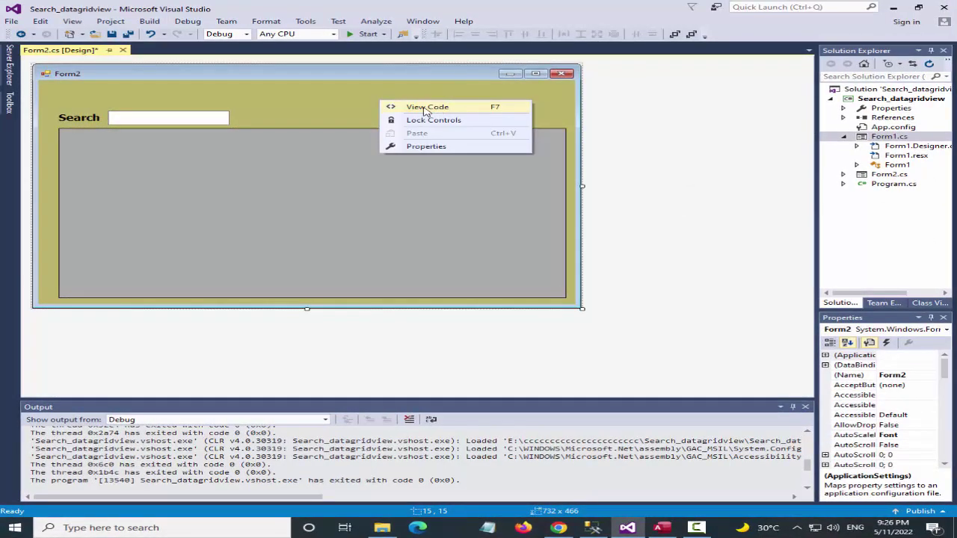
click(440, 109)
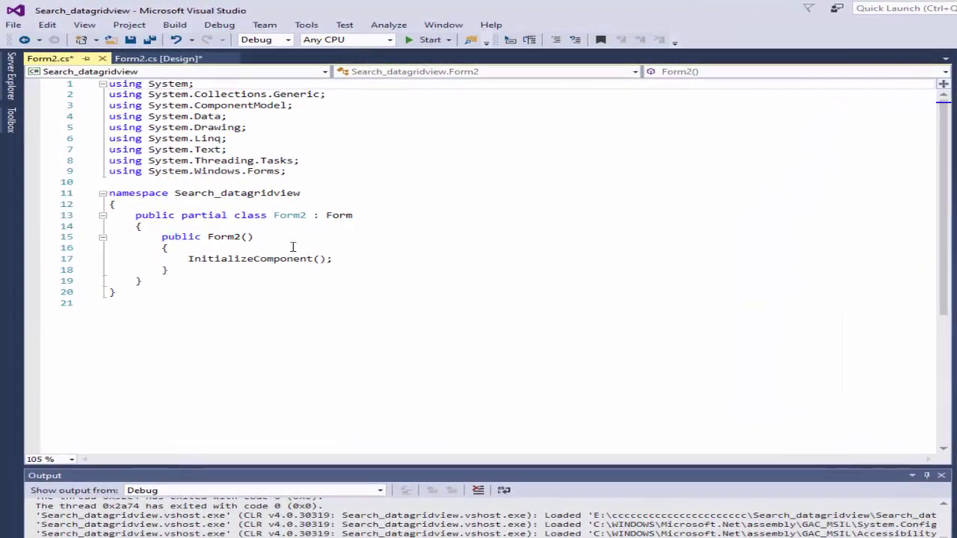
click(176, 234)
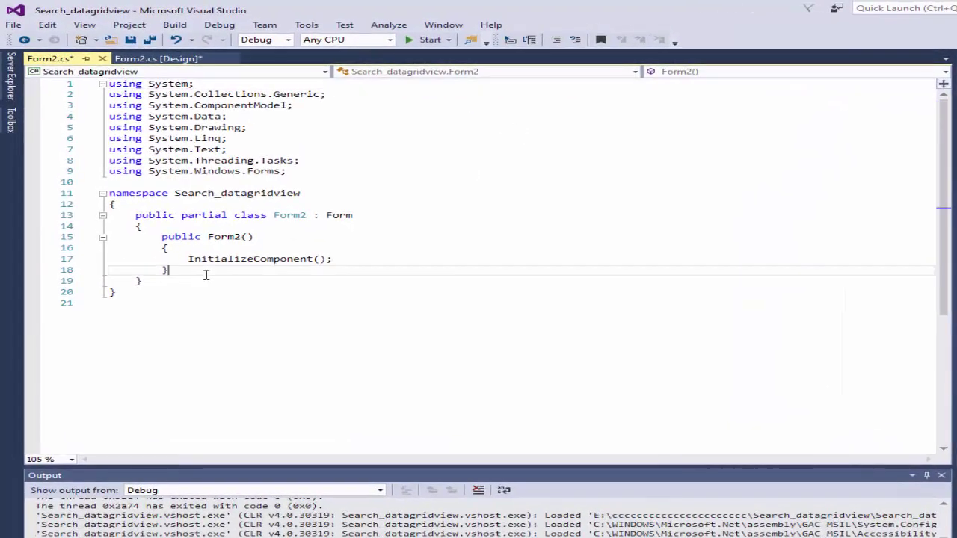
key(Return)
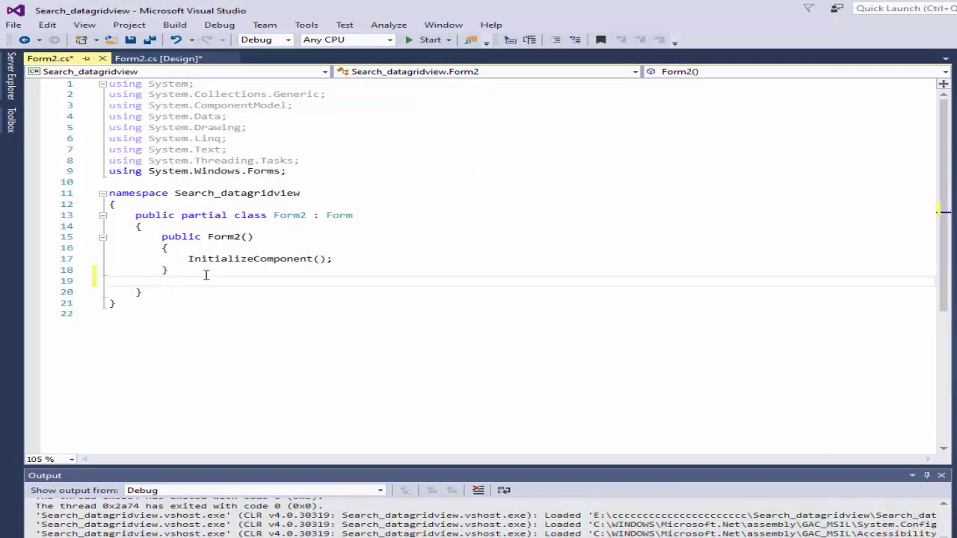
Add the directive "using System.Data.OleDb;" below the existing using lines in Form2.cs
click(132, 182)
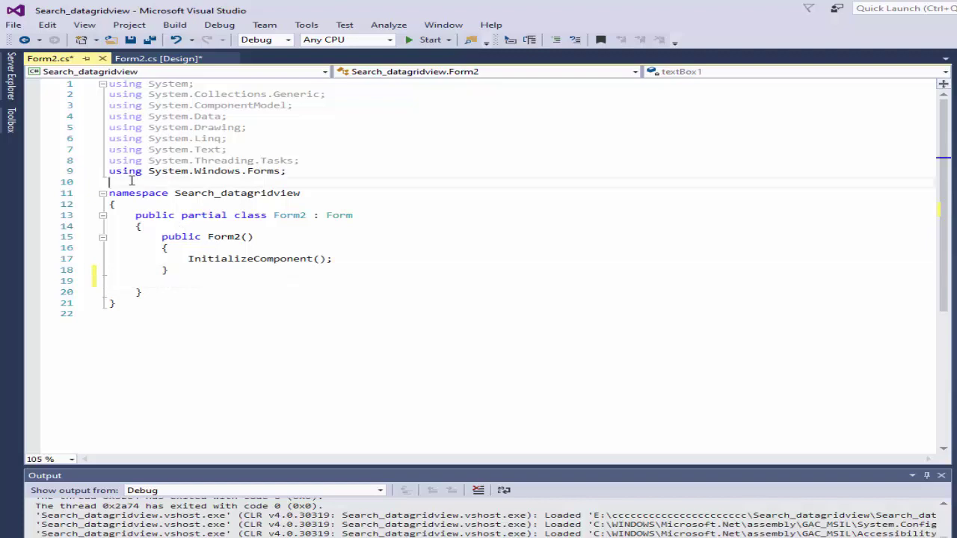
text(u)
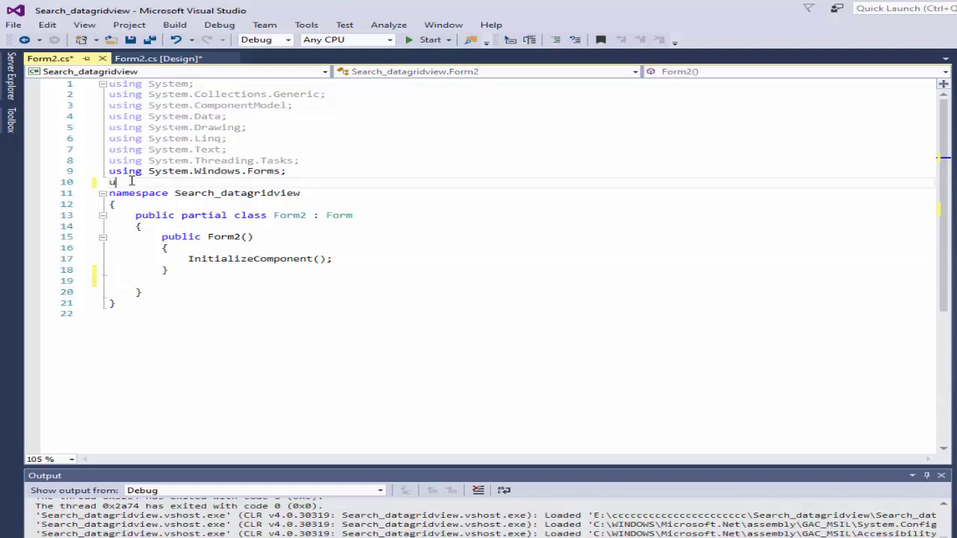
text(sing Sy)
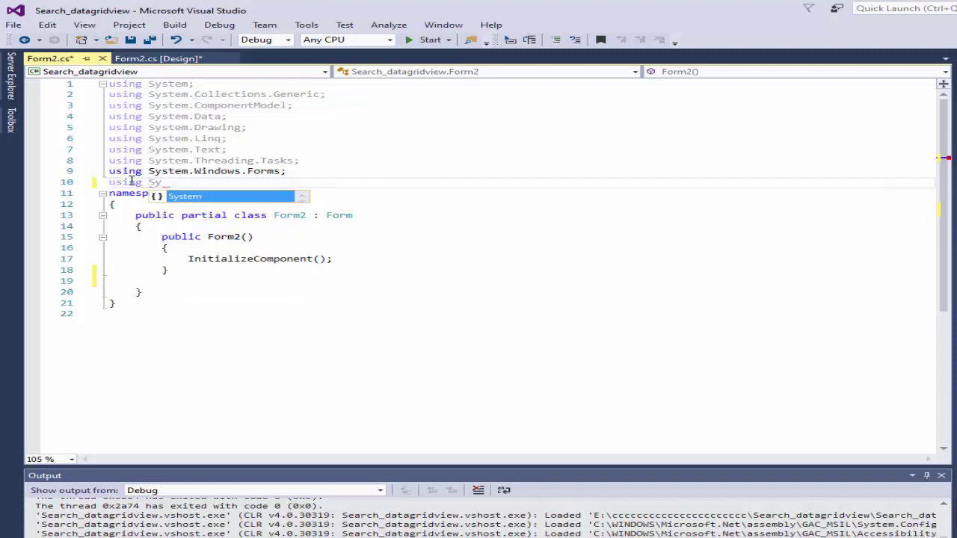
text(s)
key(Tab)
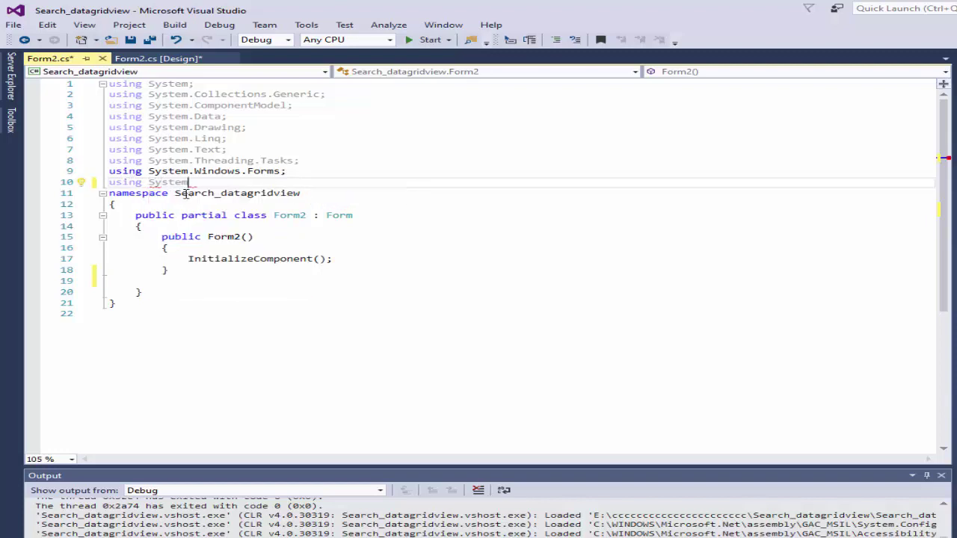
text(.)
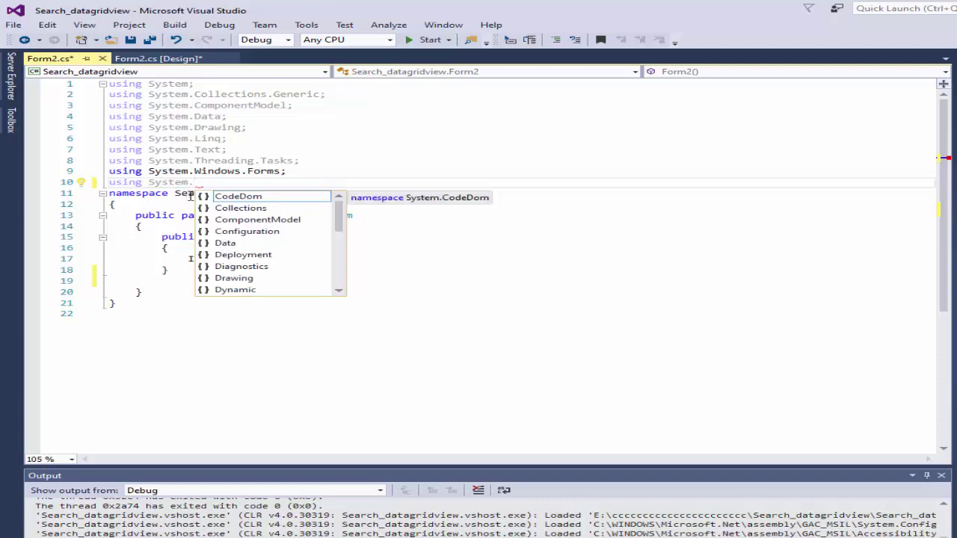
double_click(225, 244)
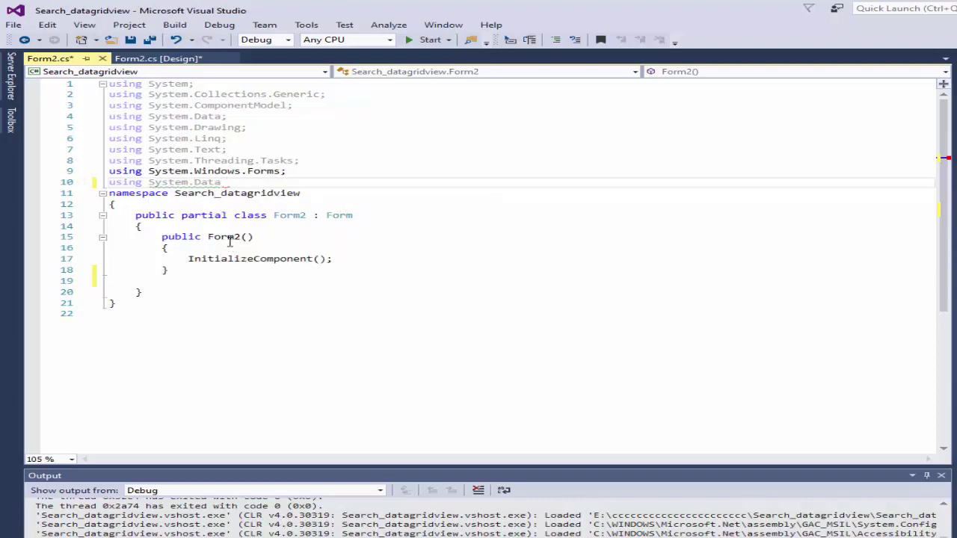
text(.)
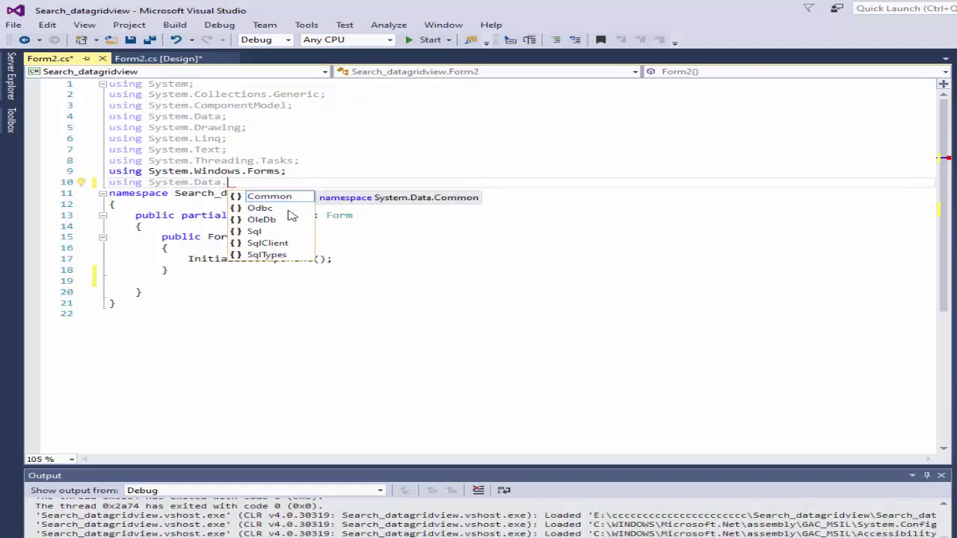
click(278, 222)
double_click(279, 222)
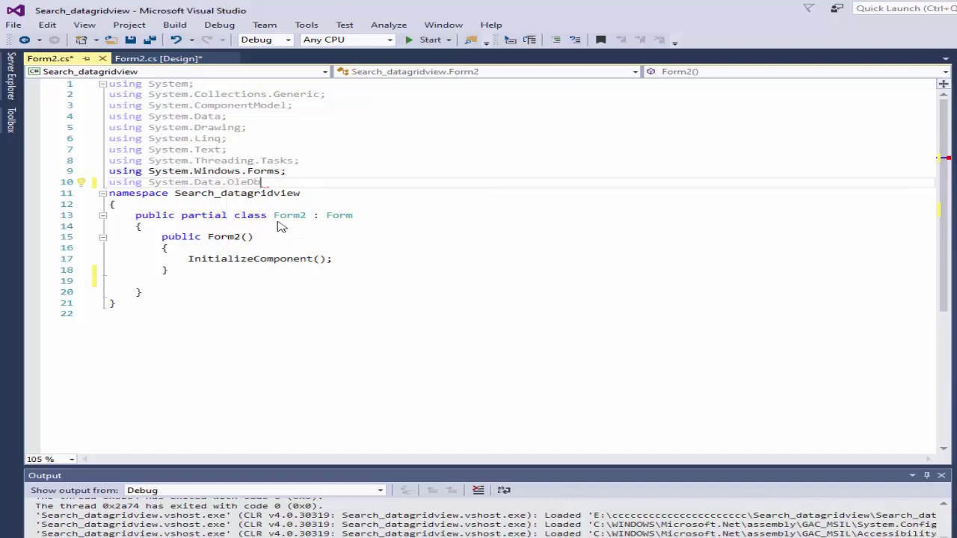
text(;)
drag(110, 184, 273, 183)
Declare a method "private DataTable search1()" with an empty body in braces below the Form2 constructor
click(172, 282)
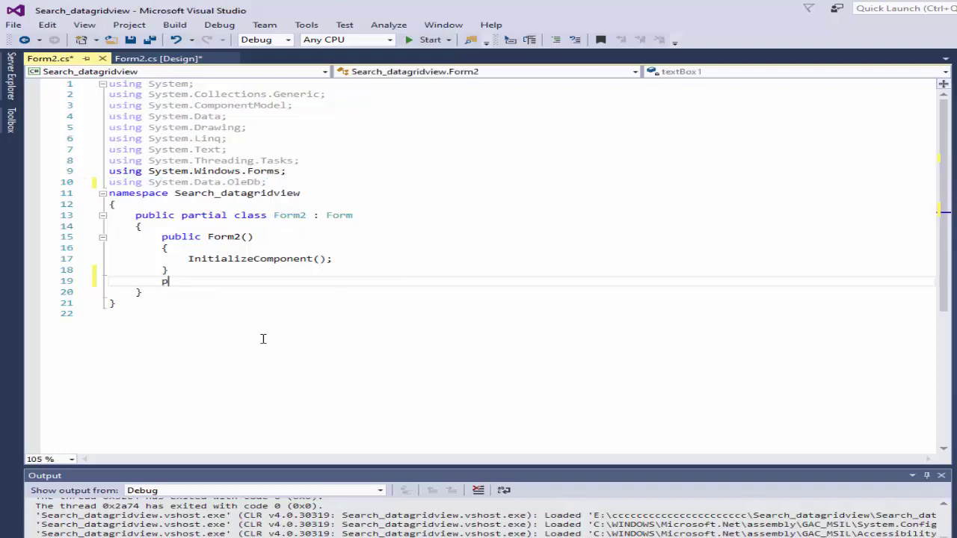
text(pri)
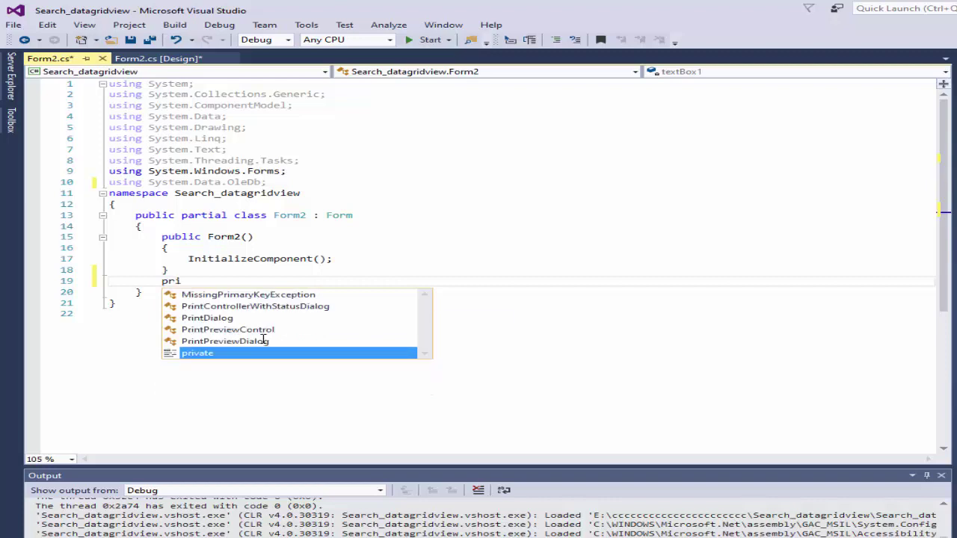
double_click(243, 354)
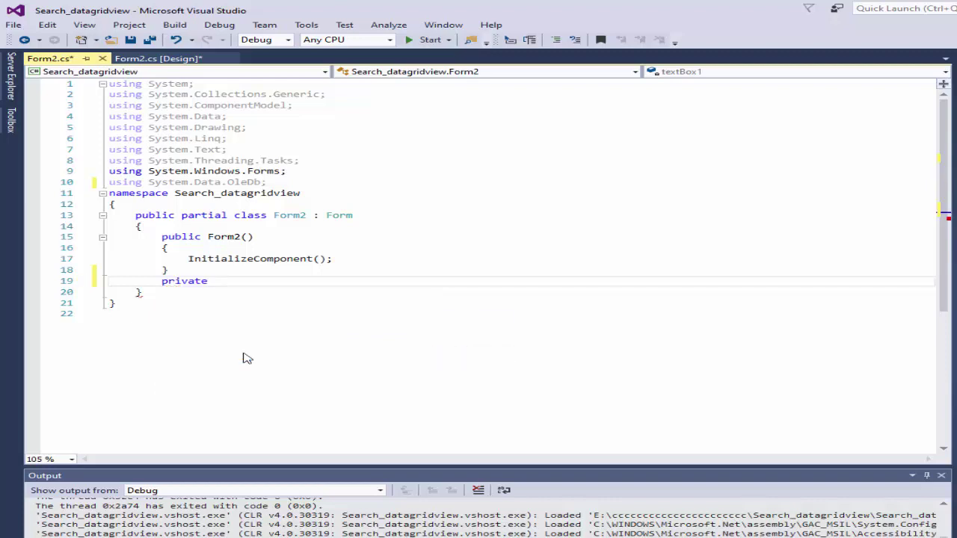
text(Dat)
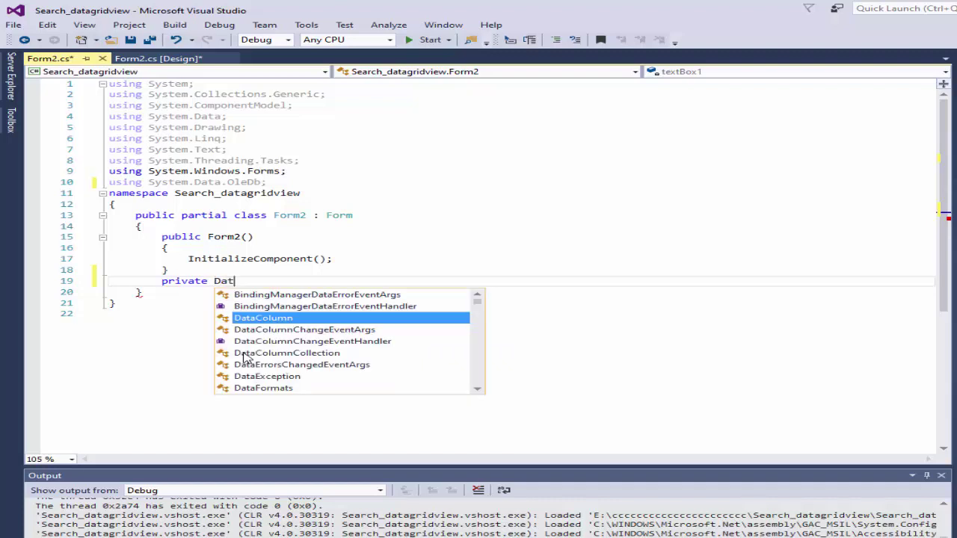
text(aTa)
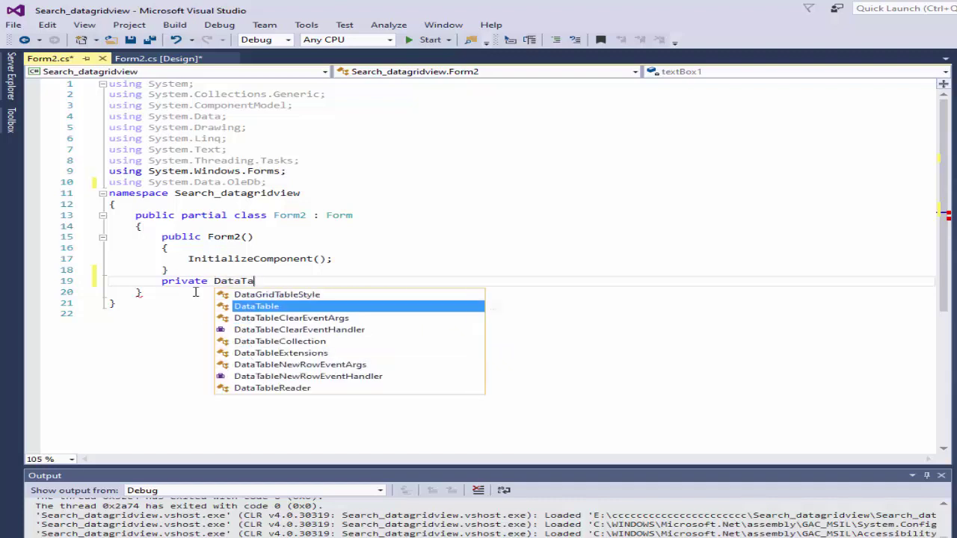
key(Tab)
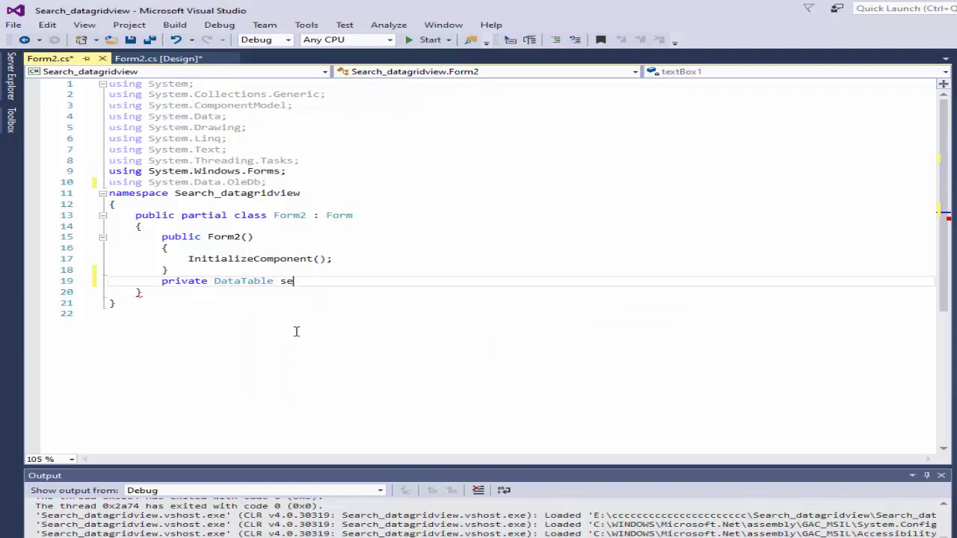
text(search)
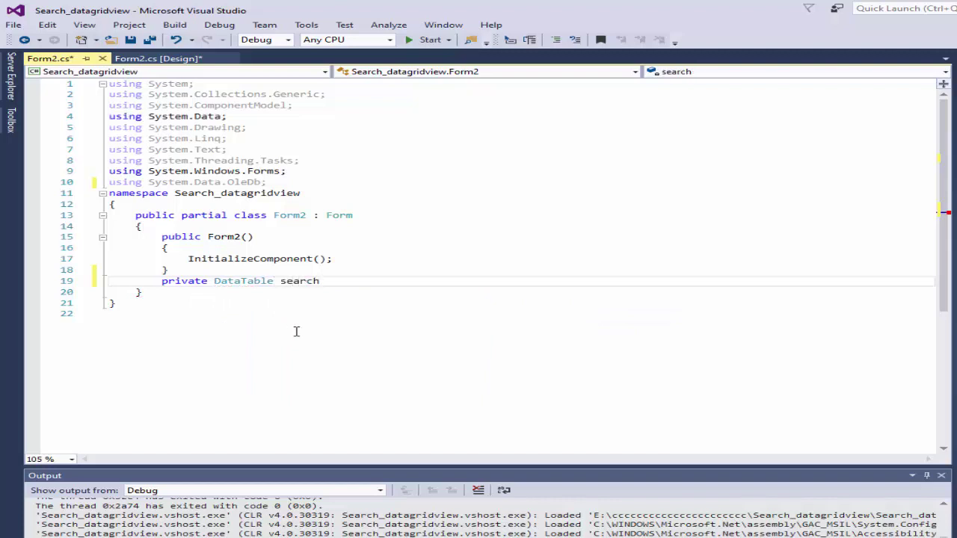
text(1())
key(Return)
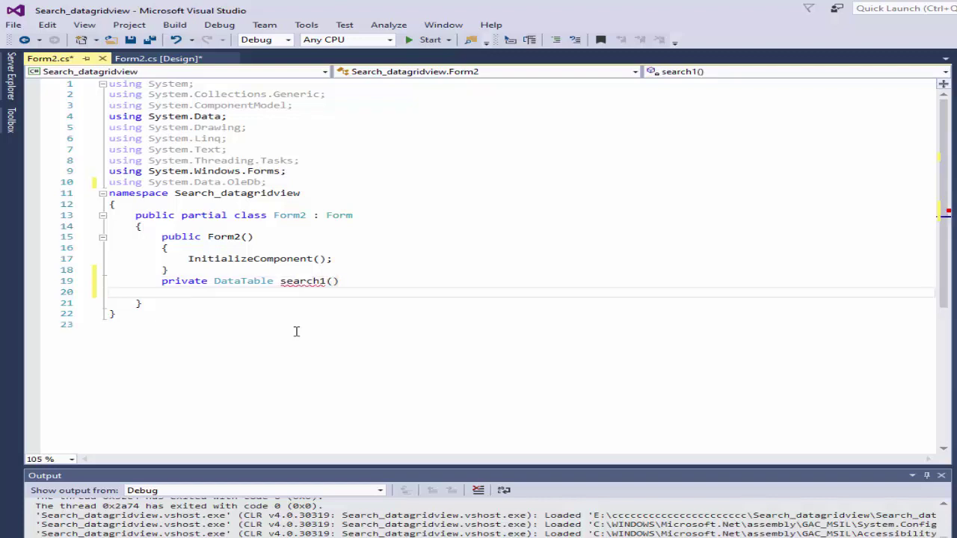
text({)
key(Return)
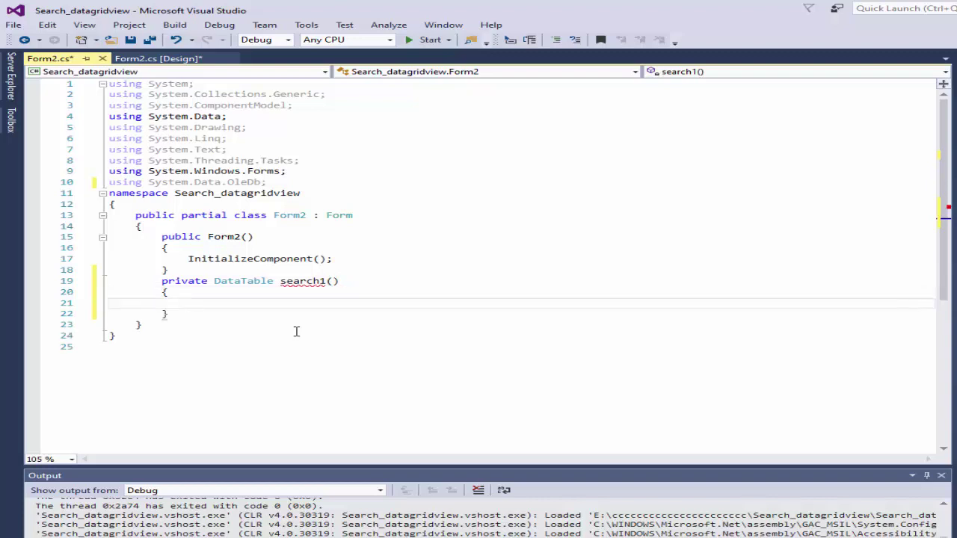